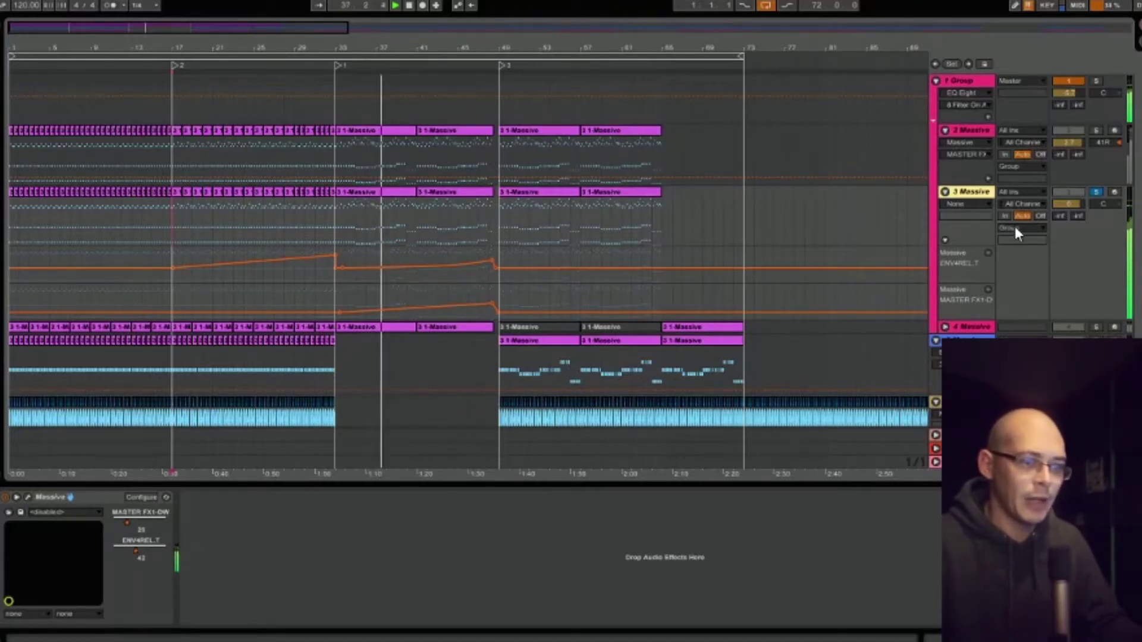
Solo the 3 Massive track with its panning reset to centre and play the arrangement from about bar 28
left_click(977, 127)
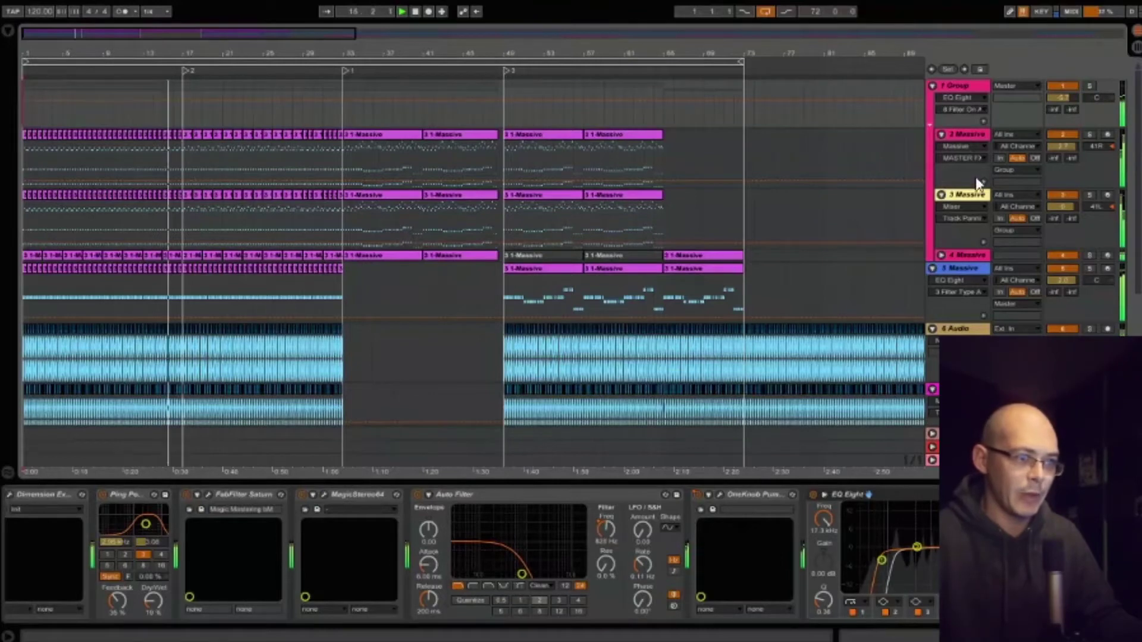
left_click(974, 194)
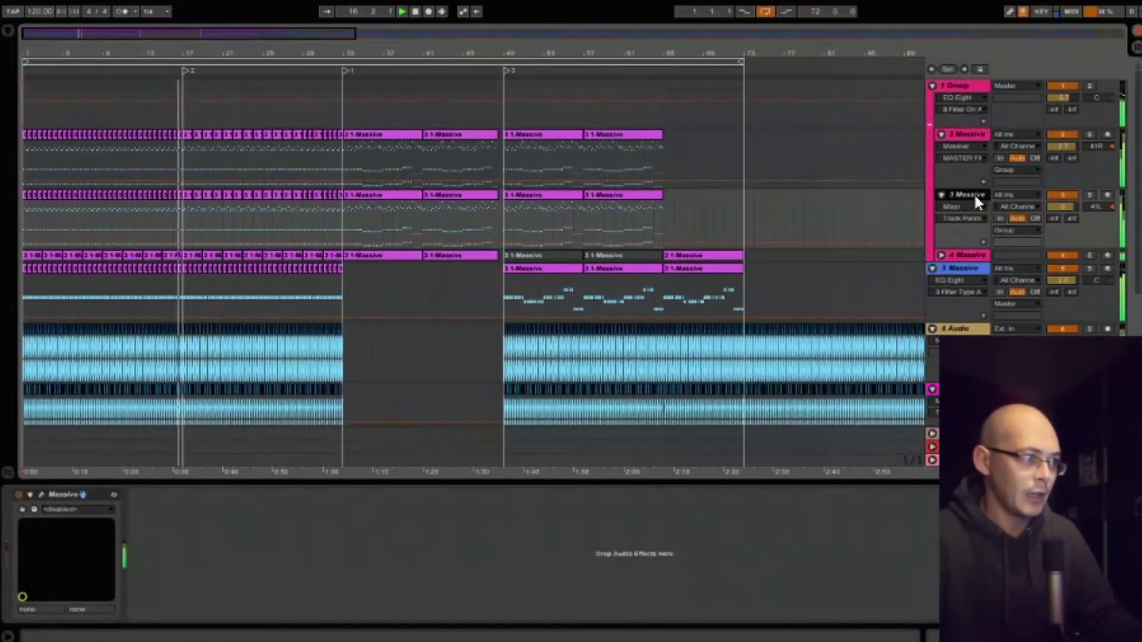
left_click(1089, 195)
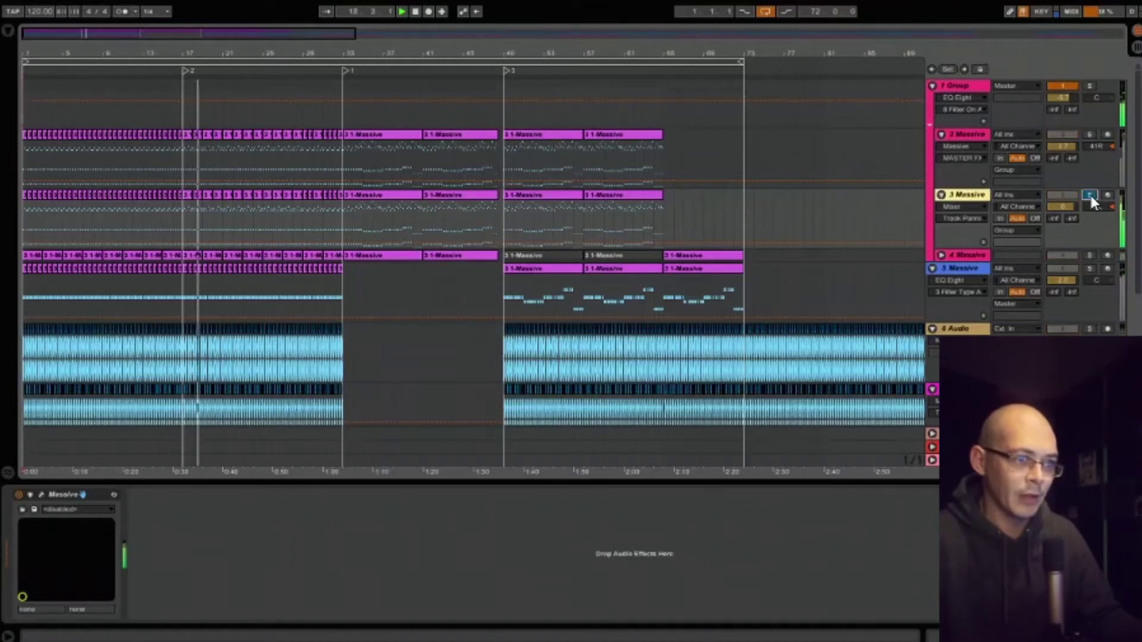
left_click(1097, 206)
key("Delete")
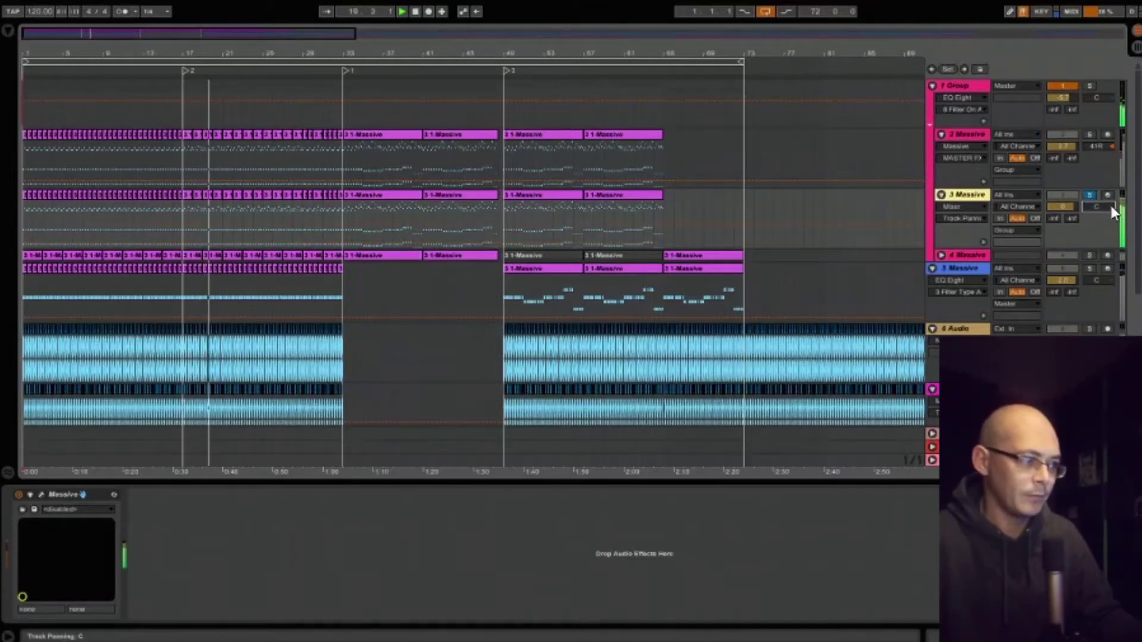
left_click(294, 72)
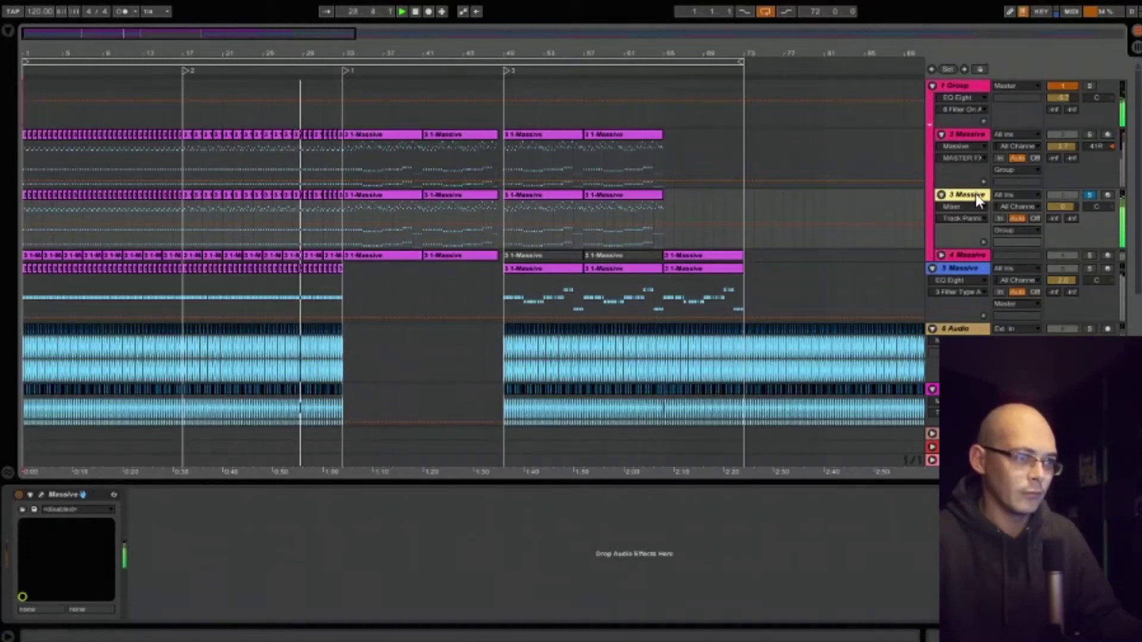
Open the Massive plug-in of the 3 Massive track and bring up its FX1 reverb and 4 Env settings
left_click(42, 496)
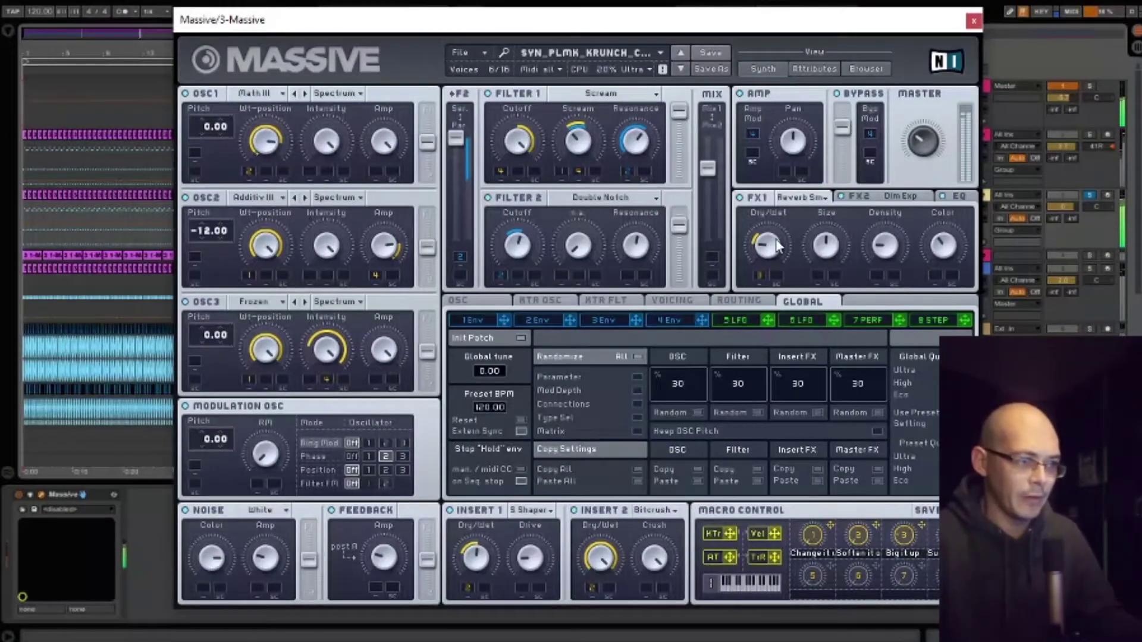
left_click(853, 197)
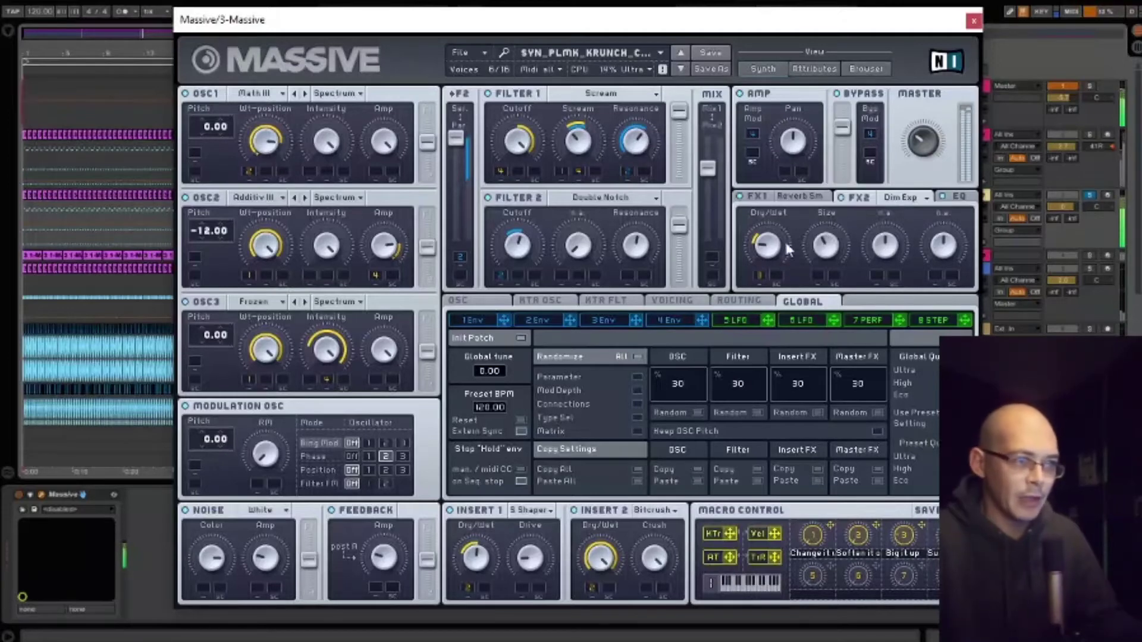
left_click(798, 201)
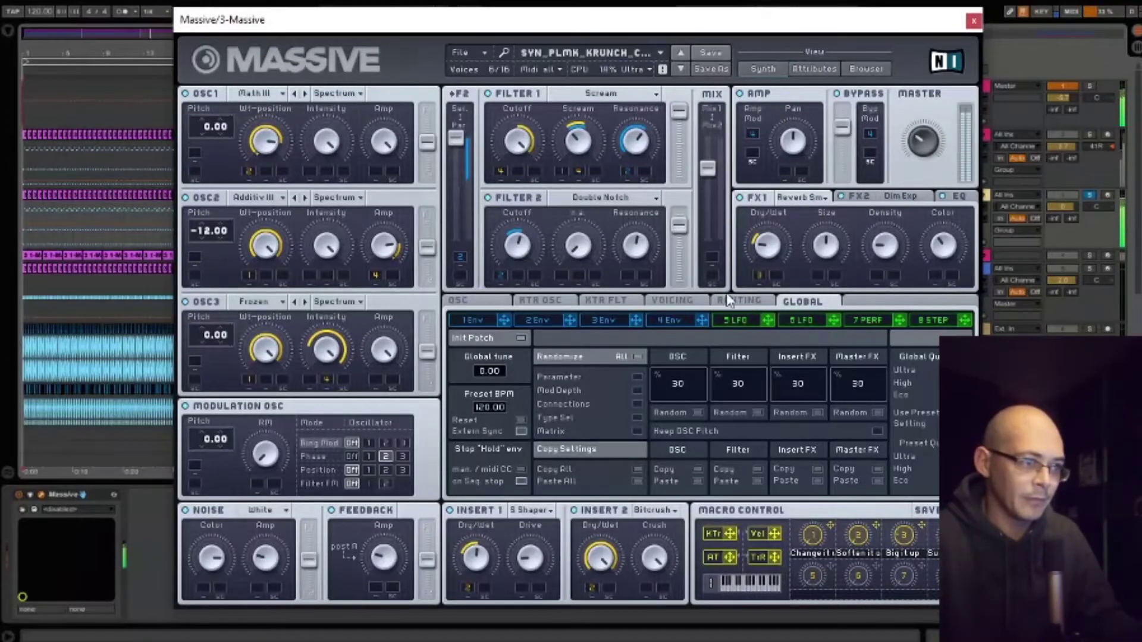
left_click(684, 316)
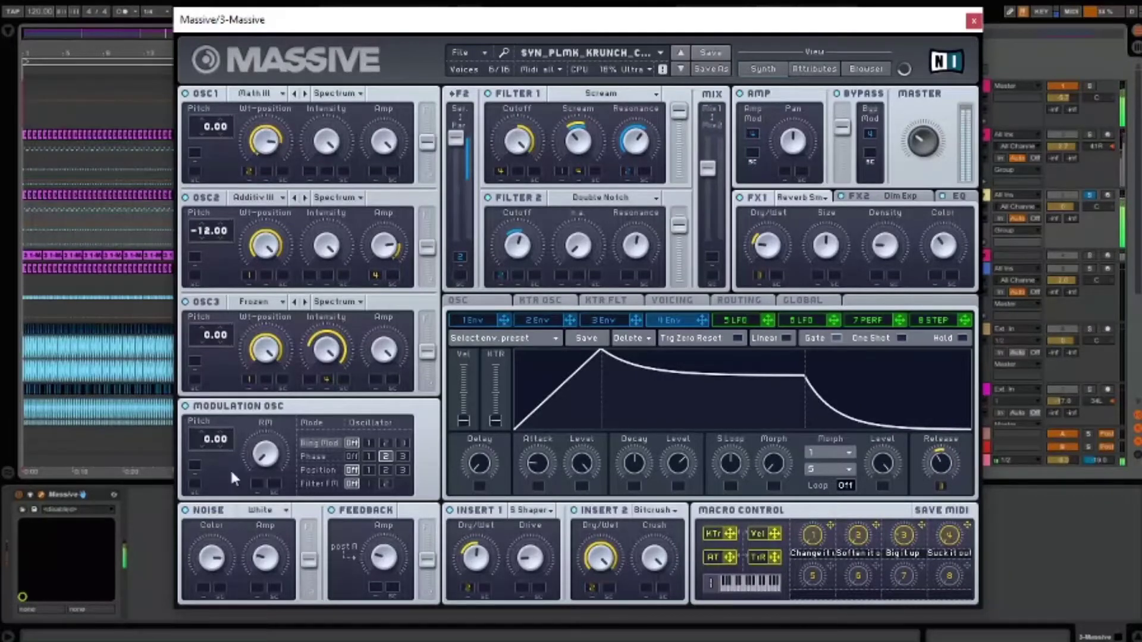
left_click(30, 494)
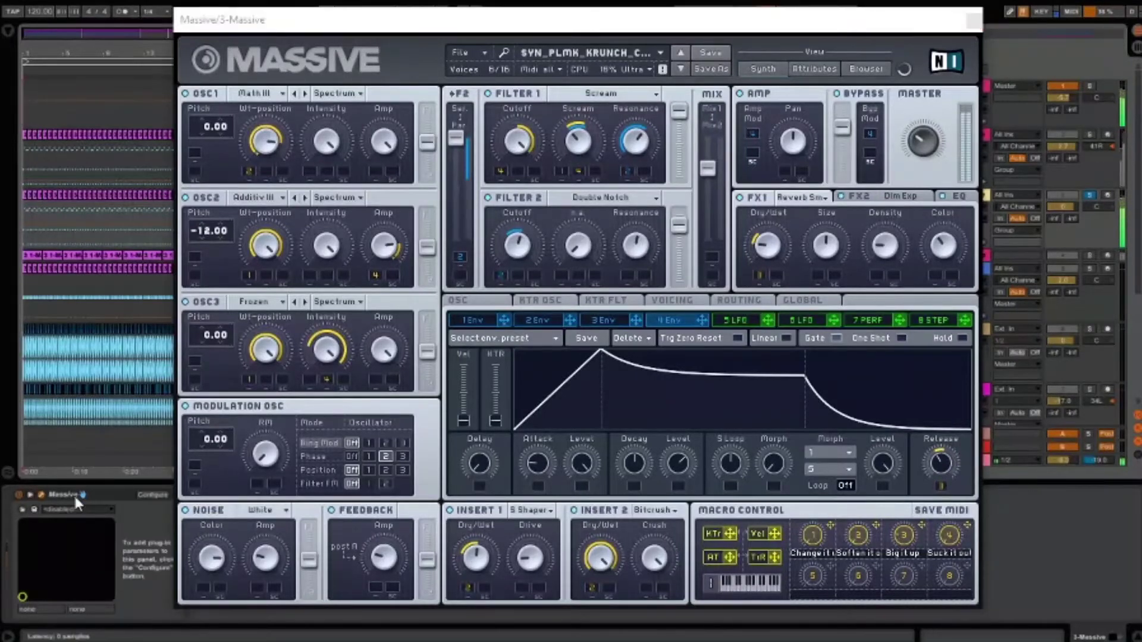
left_click(149, 495)
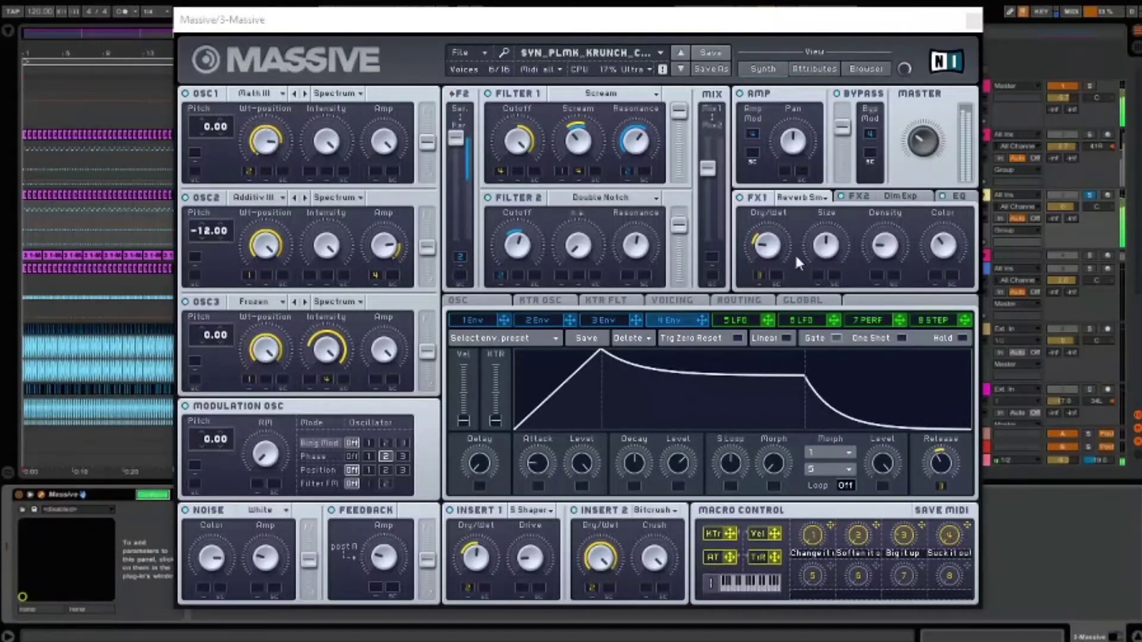
left_click(775, 249)
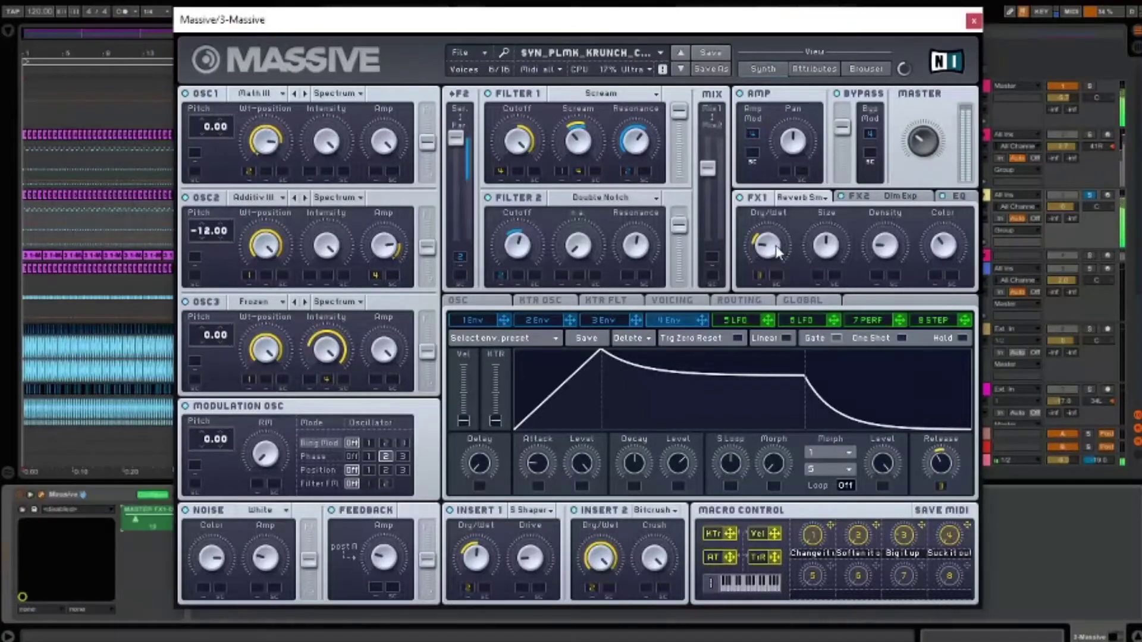
left_click(941, 470)
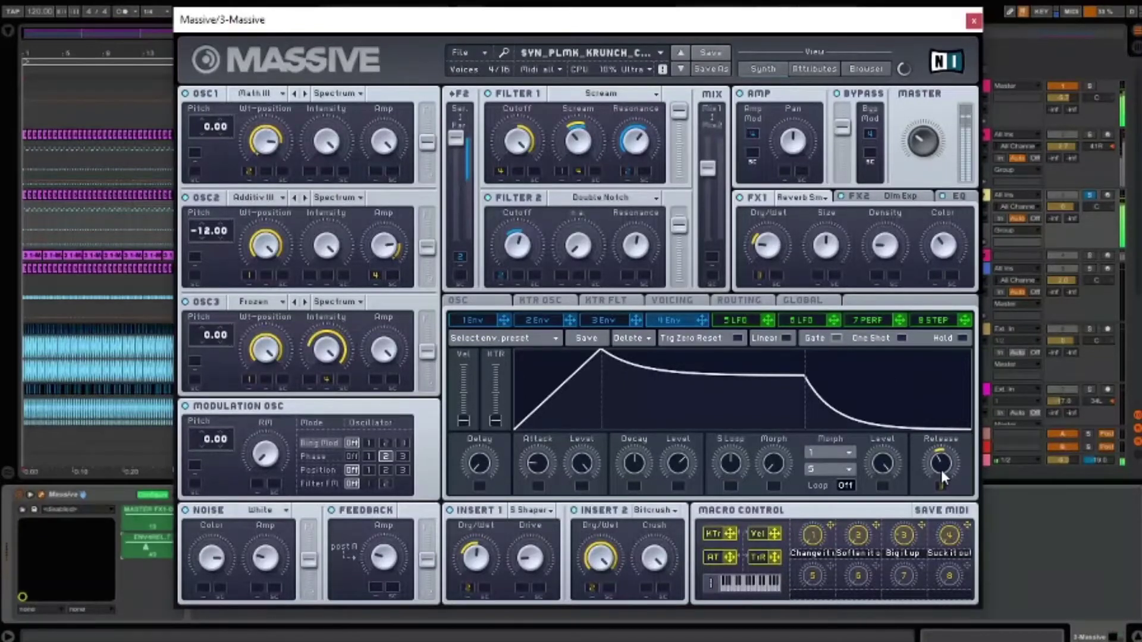
left_click(974, 22)
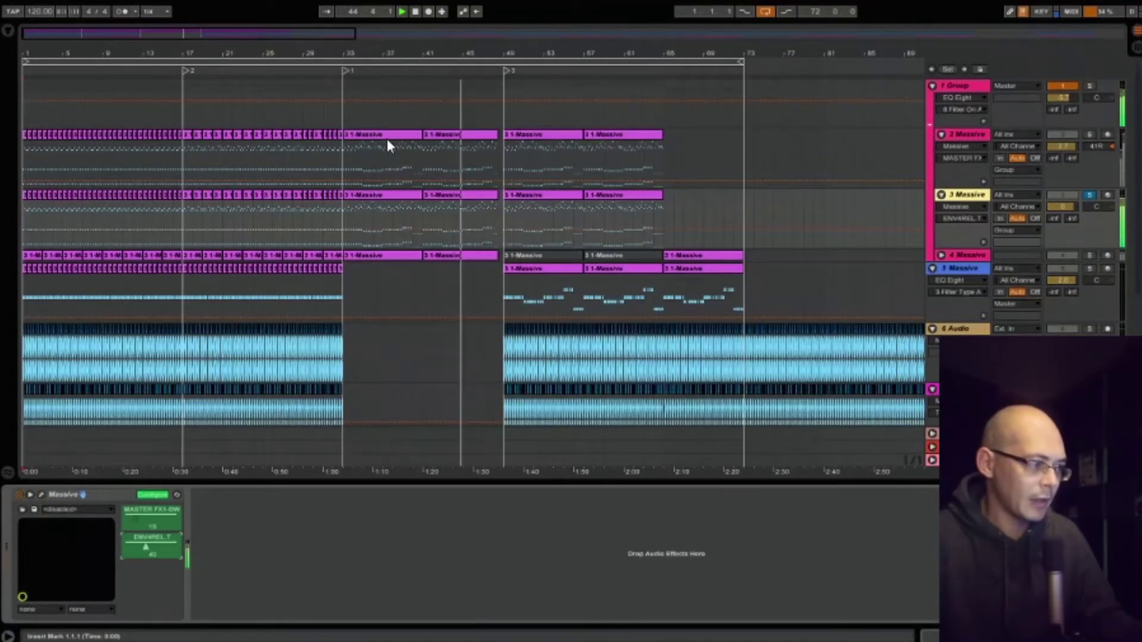
left_click(345, 71)
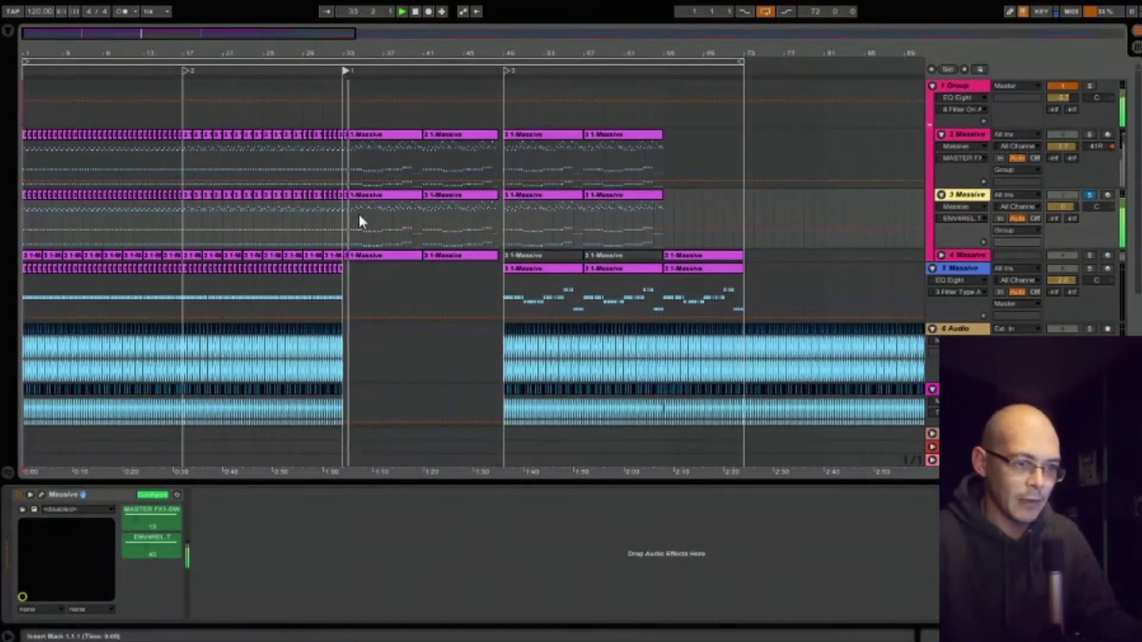
left_click(152, 494)
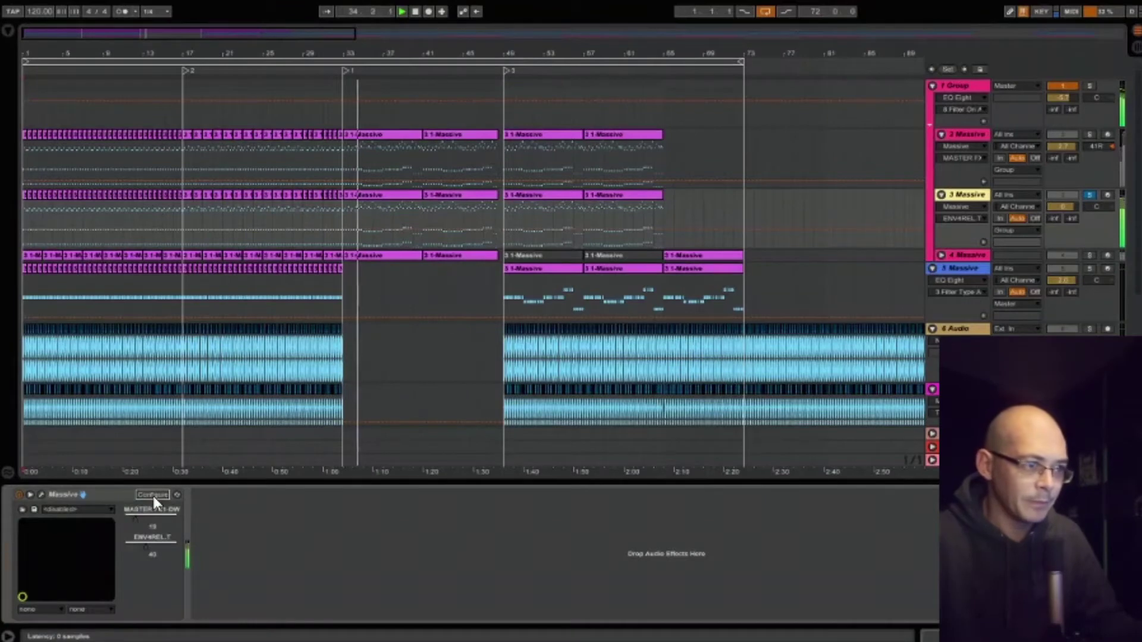
Automate MASTER FX1-DW on the 3 Massive track, rising from bar 33 to about 0.45 just before bar 49, then dropping back
right_click(162, 516)
left_click(198, 516)
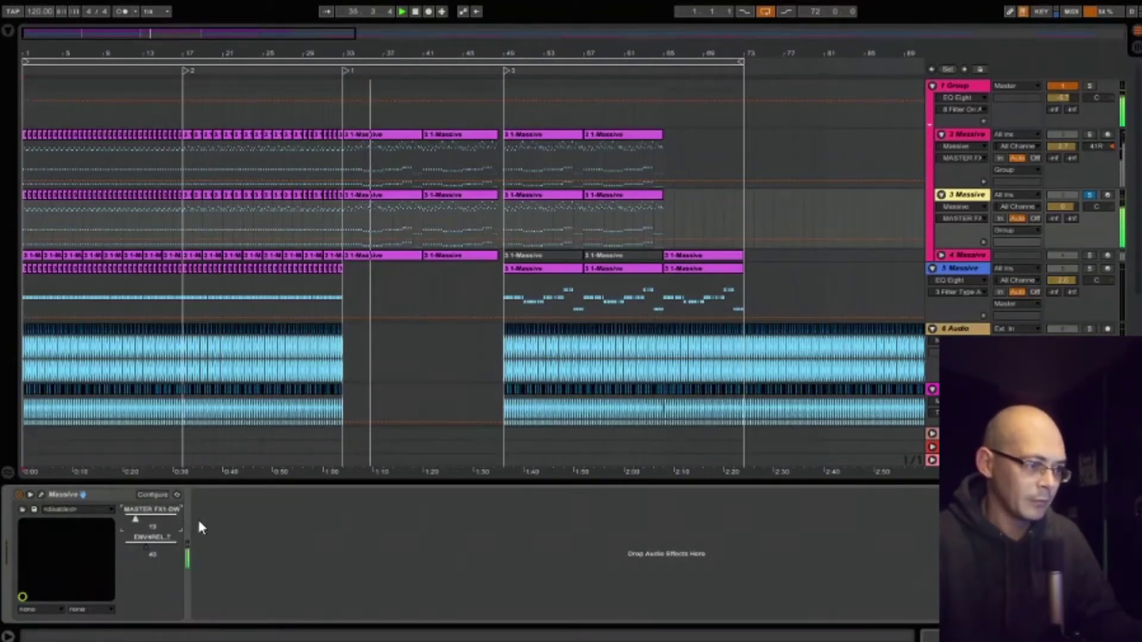
left_click(348, 239)
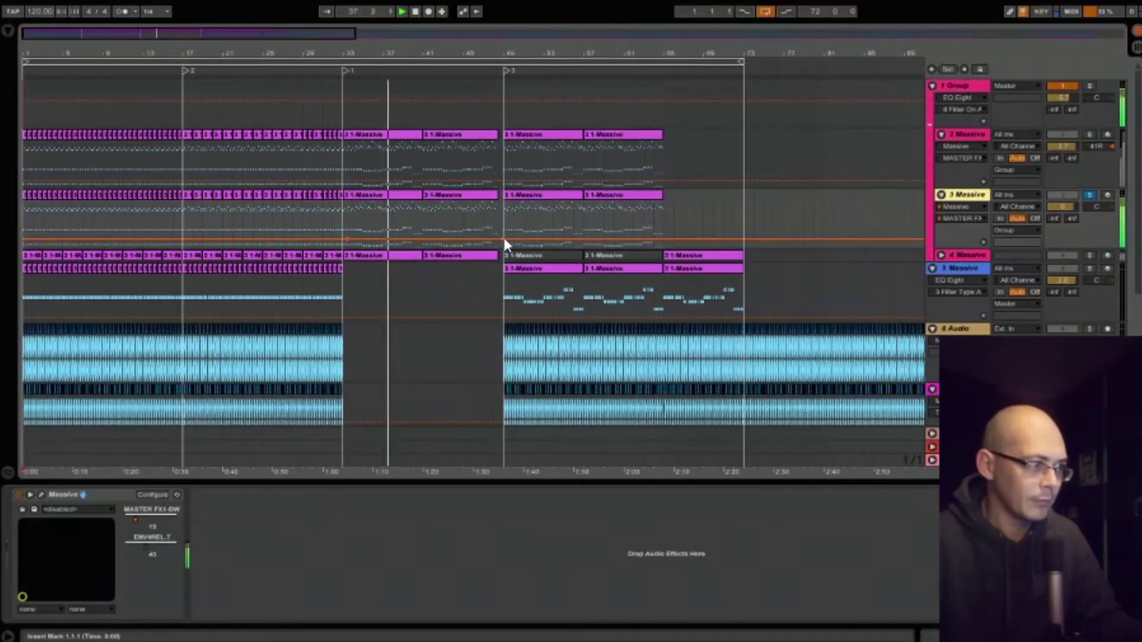
left_click_drag(498, 239, 497, 225)
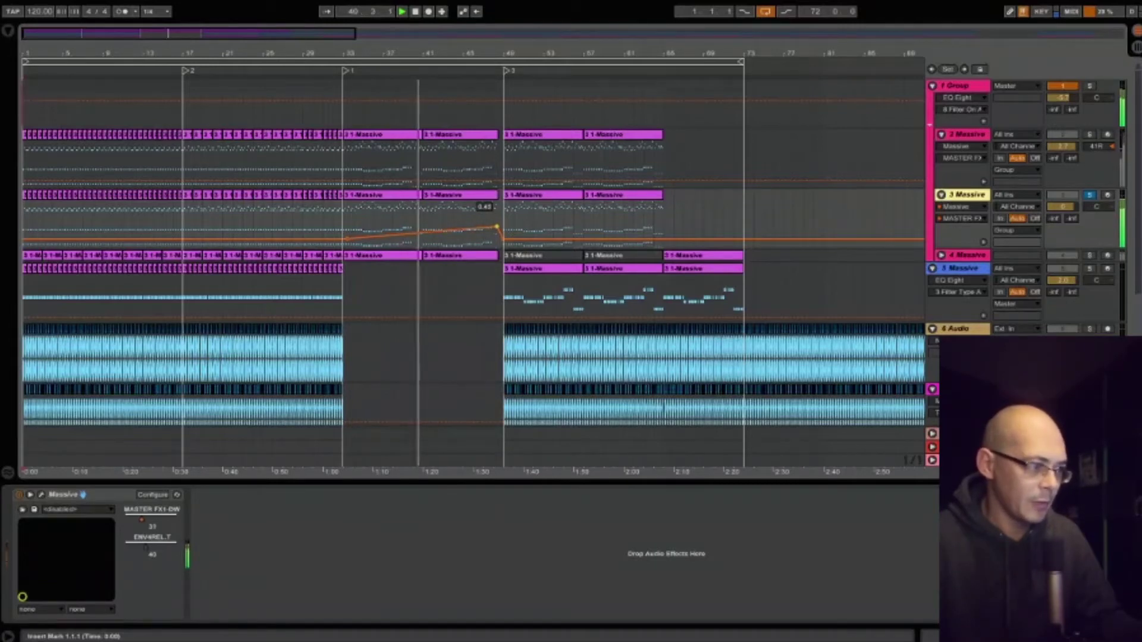
Automate ENV4REL.T on the 3 Massive track with an upward-curving rise from bar 33 to just before bar 49
right_click(166, 544)
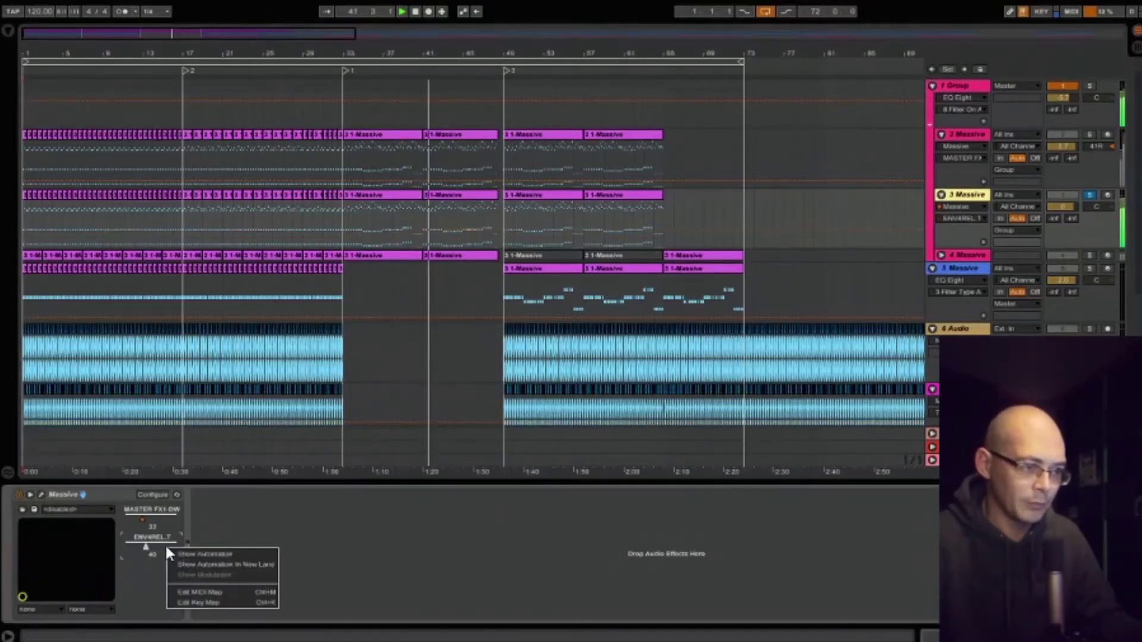
left_click(181, 554)
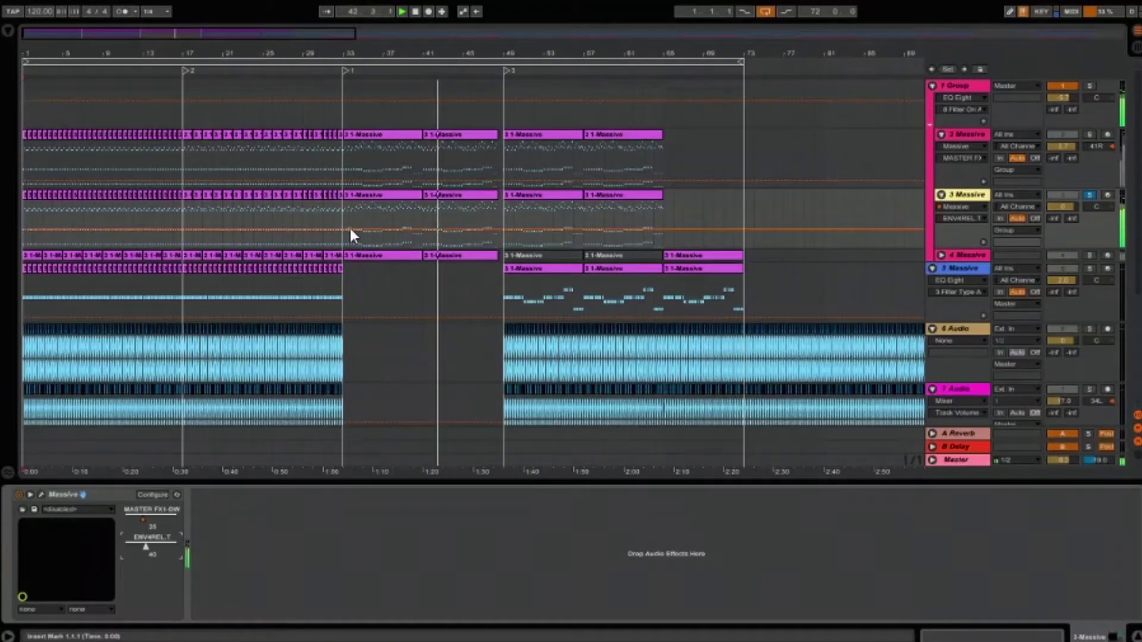
mouse_move(495, 230)
left_mouse_down()
mouse_move(464, 209)
mouse_move(496, 223)
left_mouse_up()
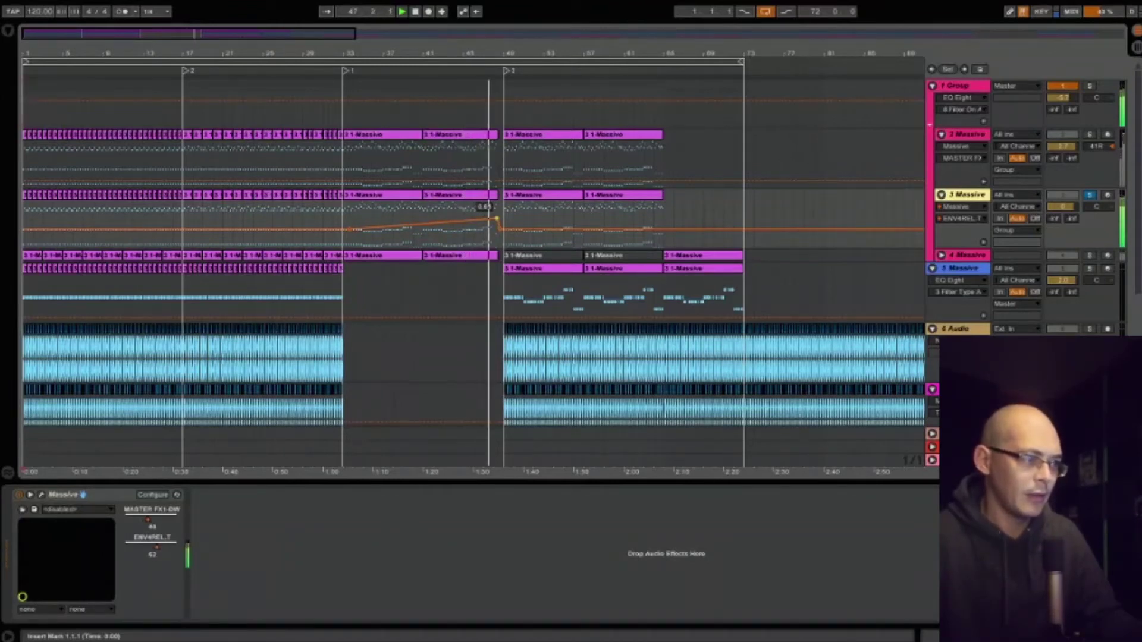
left_click(433, 225)
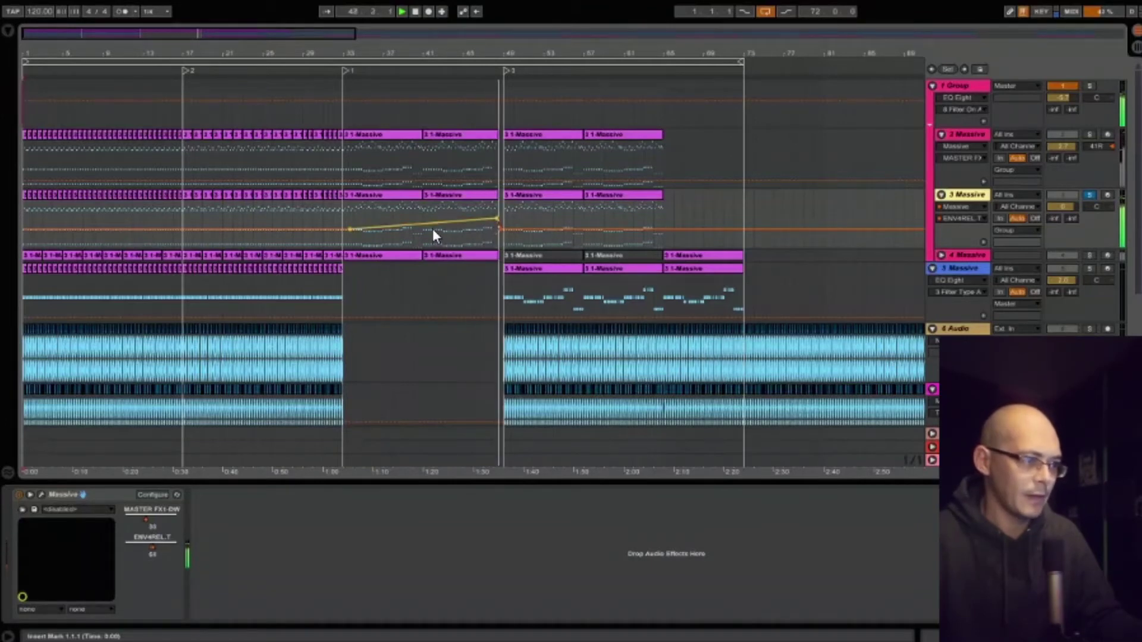
left_click_drag(432, 226, 433, 231)
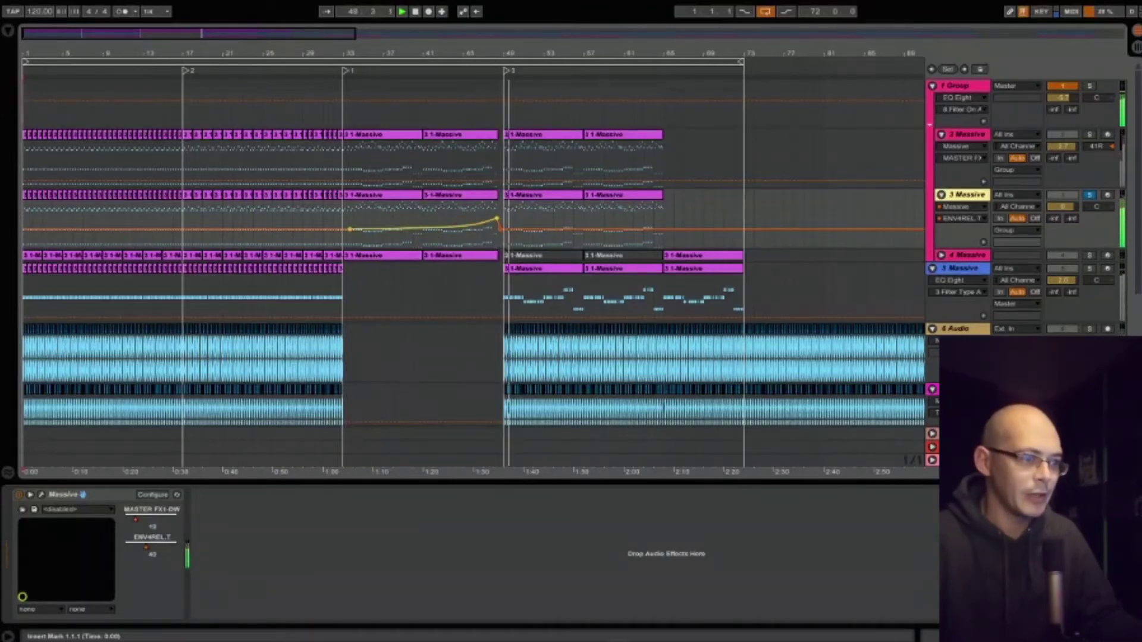
Add a straight ENV4REL.T automation rise on the 3 Massive track from bar 17 to bar 33 and play it from bar 17
left_click(288, 72)
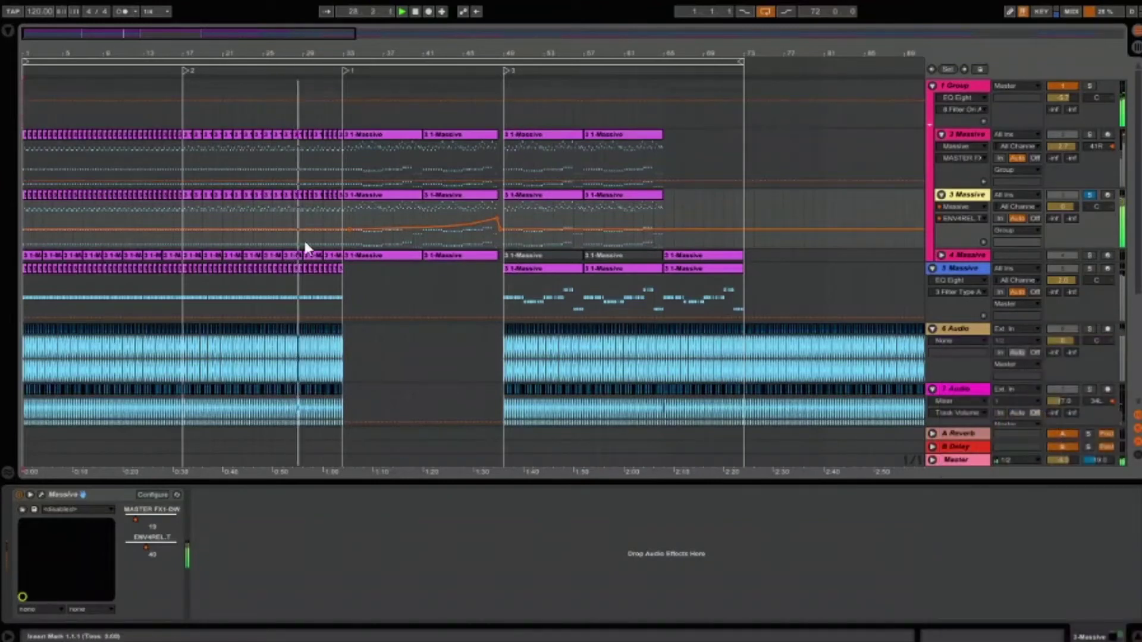
left_click(183, 243)
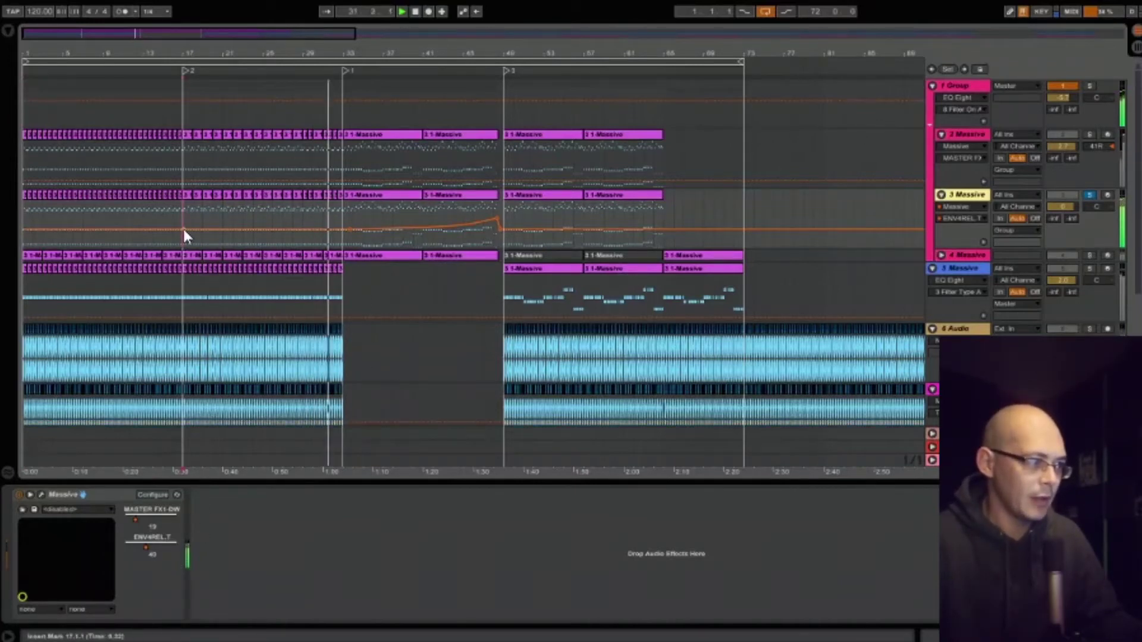
key("b")
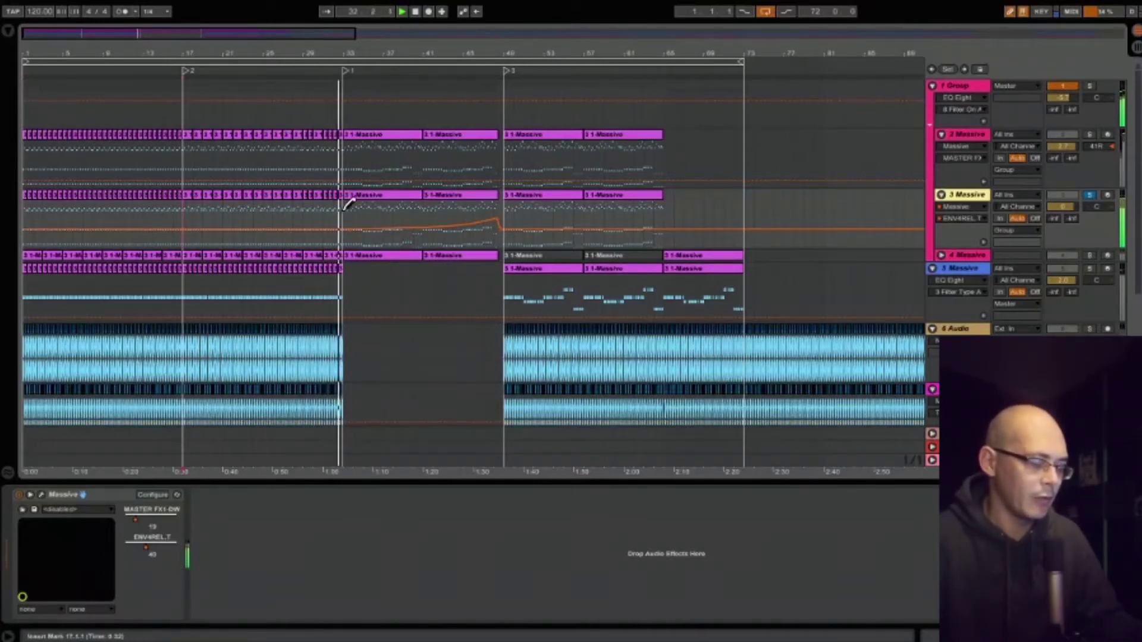
left_click(339, 212)
left_click_drag(332, 229, 332, 214)
key("space")
key("space")
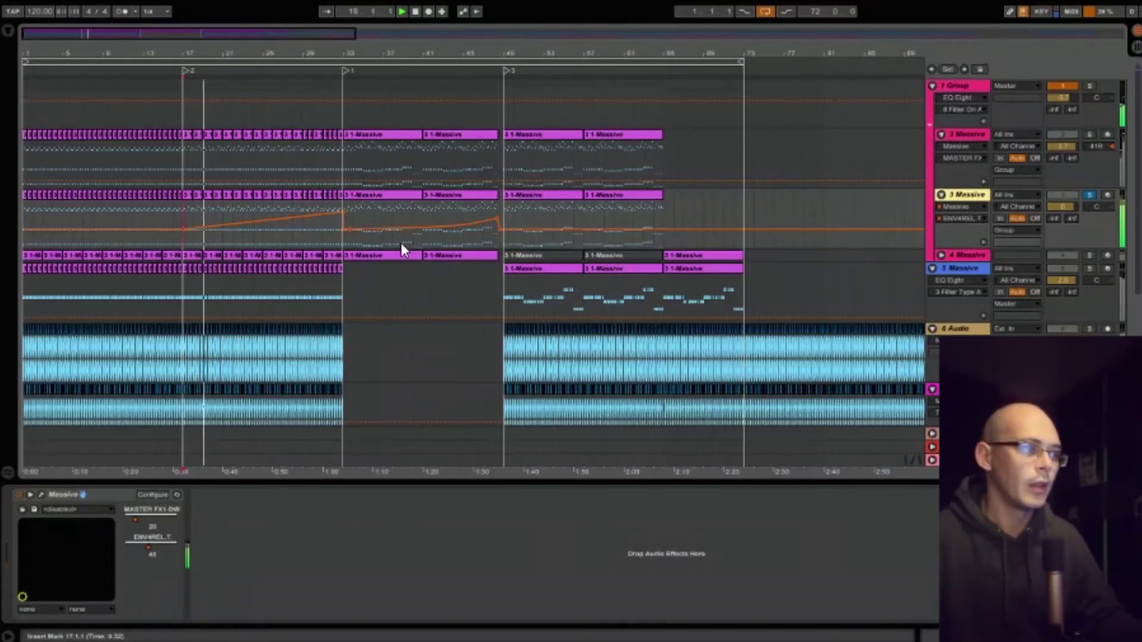
Show the 3 Massive track's MASTER FX1-DW and ENV4REL.T automation in separate lanes
right_click(953, 253)
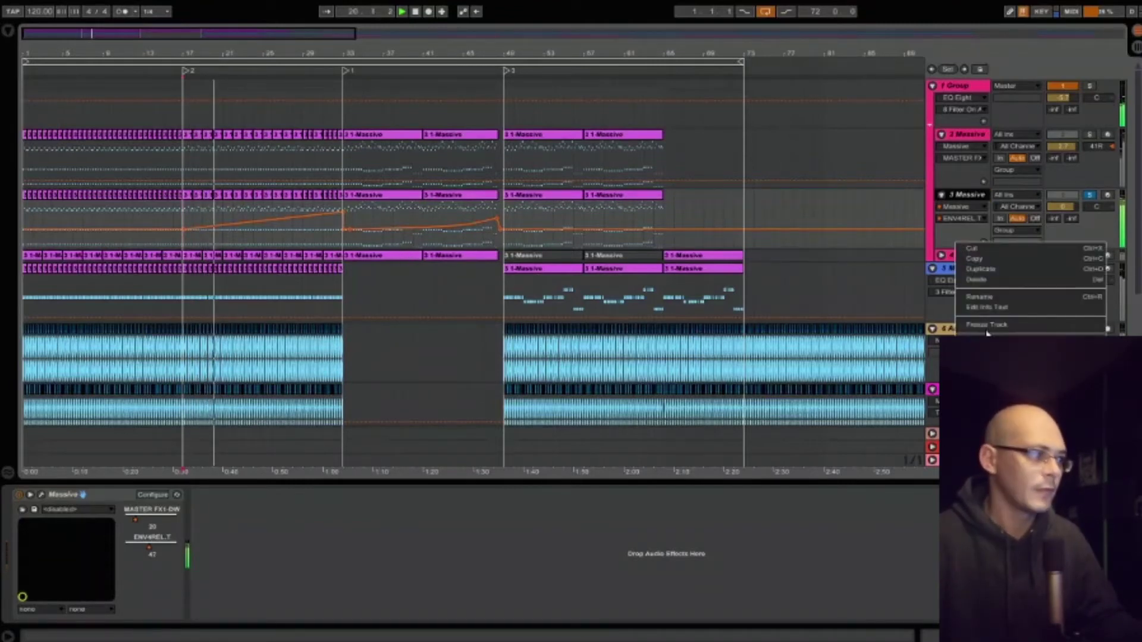
left_click(1011, 397)
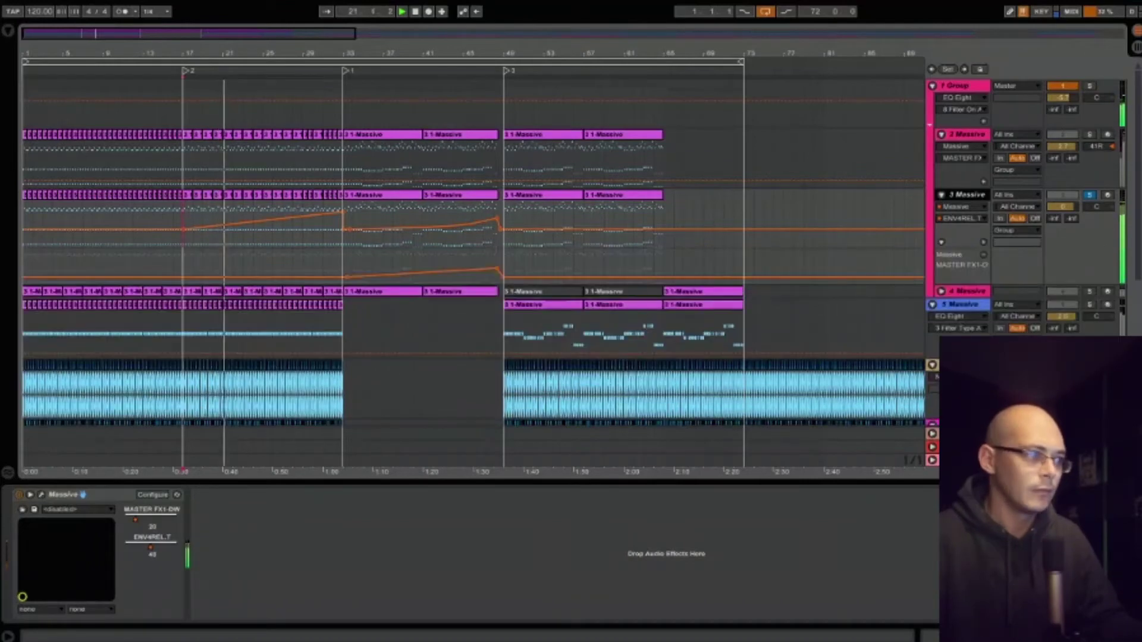
left_click(982, 243)
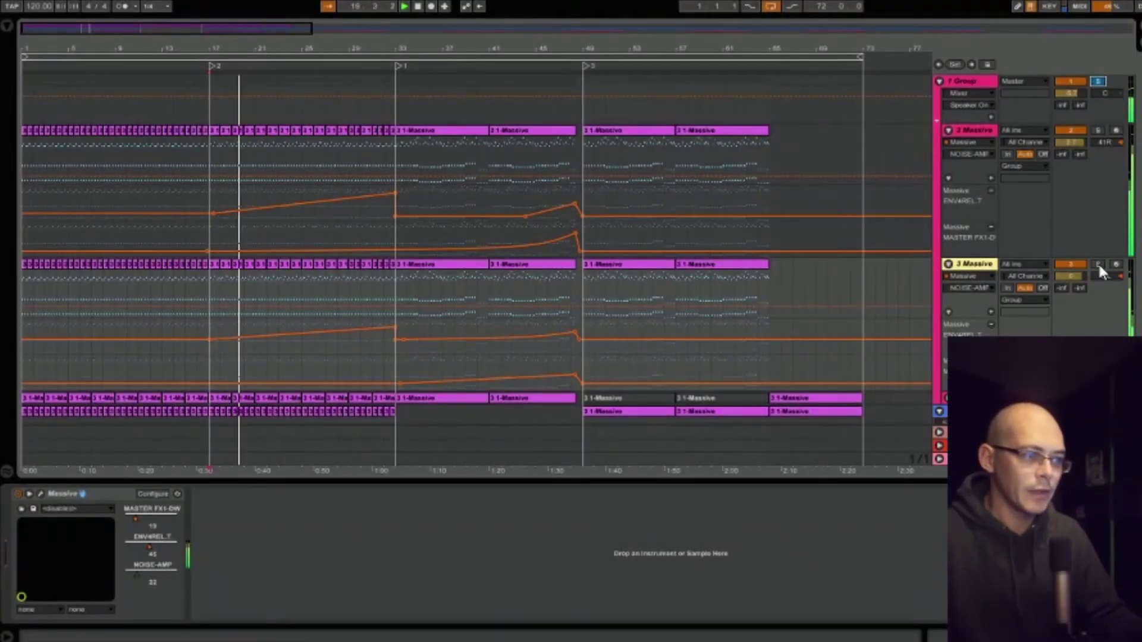
Solo the 3 Massive track in the extended arrangement and reset its panning to centre
left_click(1098, 264)
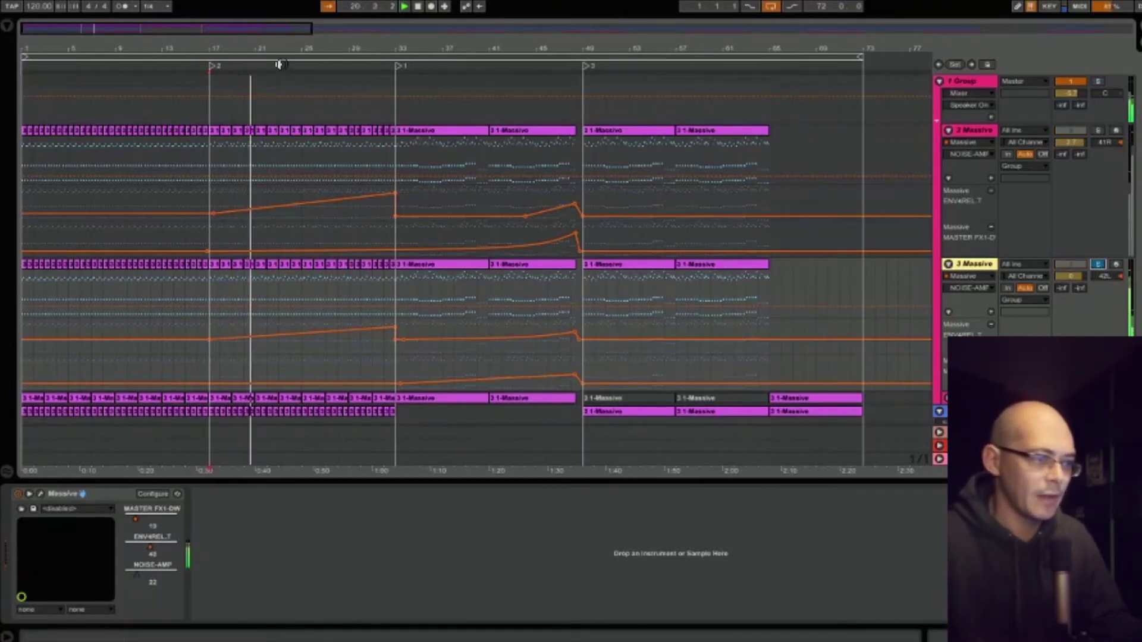
left_click(1119, 276)
key("Delete")
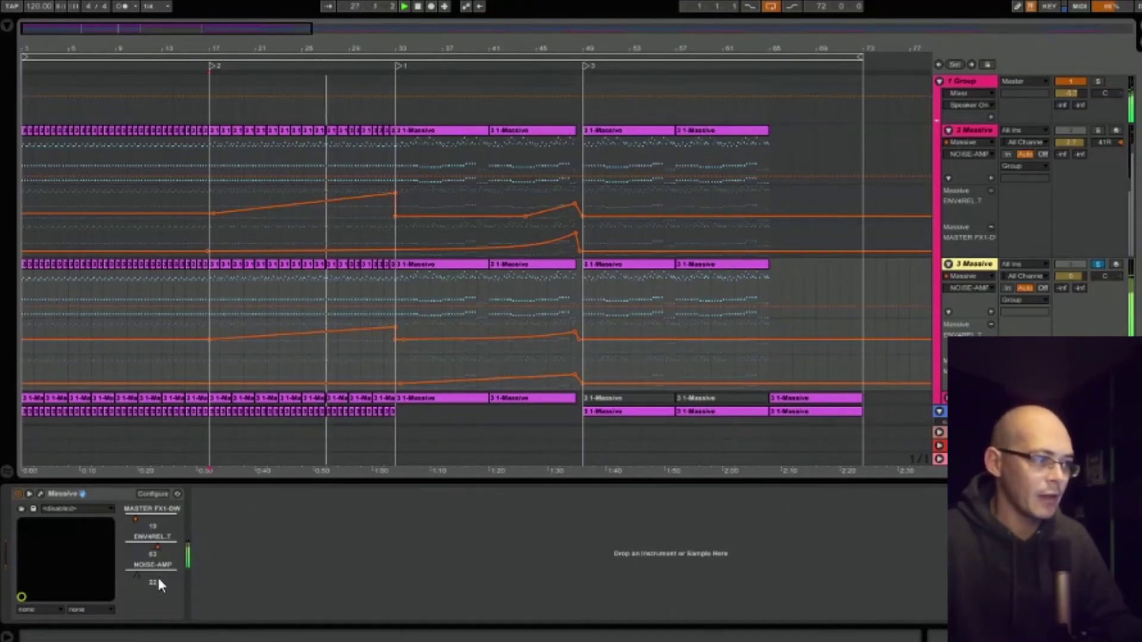
Set NOISE-AMP to 34 on the 3 Massive track and show its automation in the arrangement
left_click_drag(135, 571, 136, 529)
left_click_drag(153, 573, 153, 598)
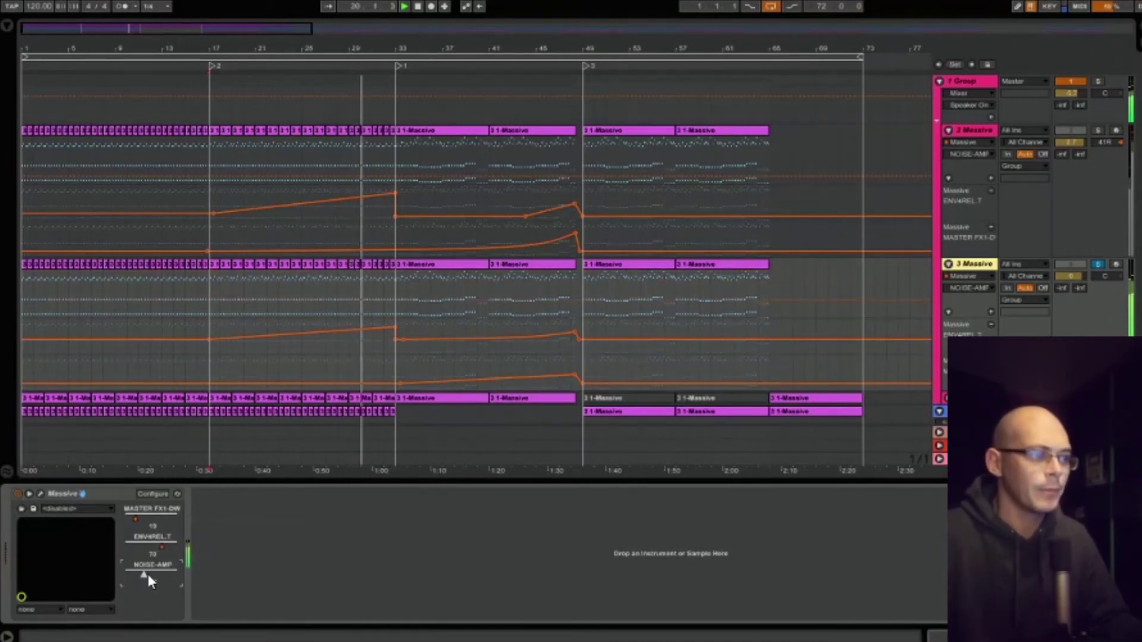
right_click(147, 572)
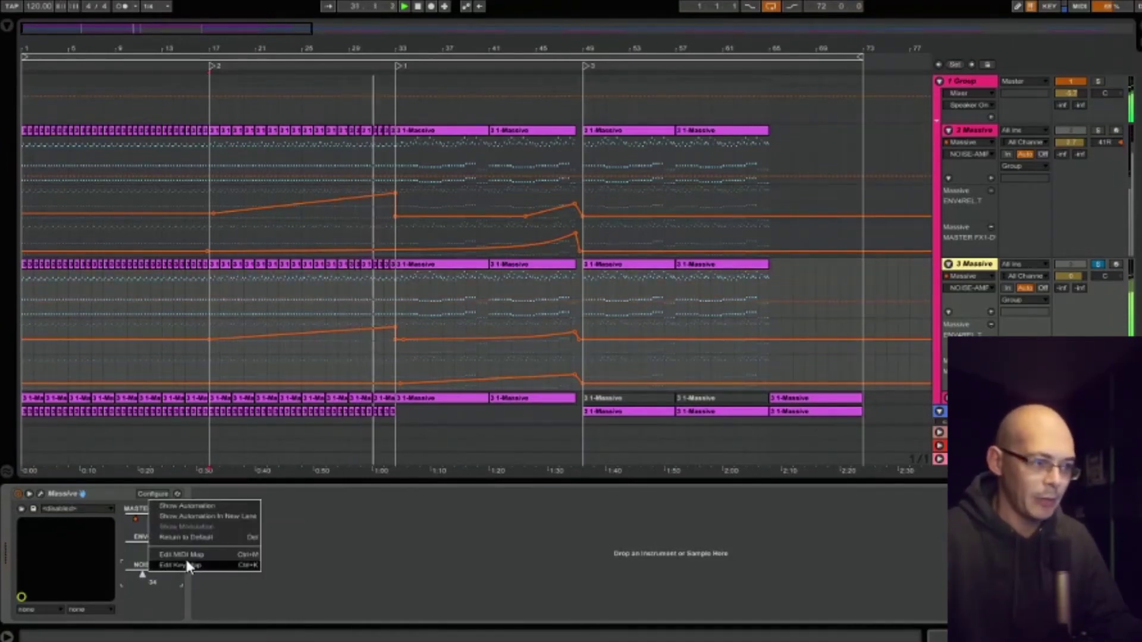
left_click(198, 506)
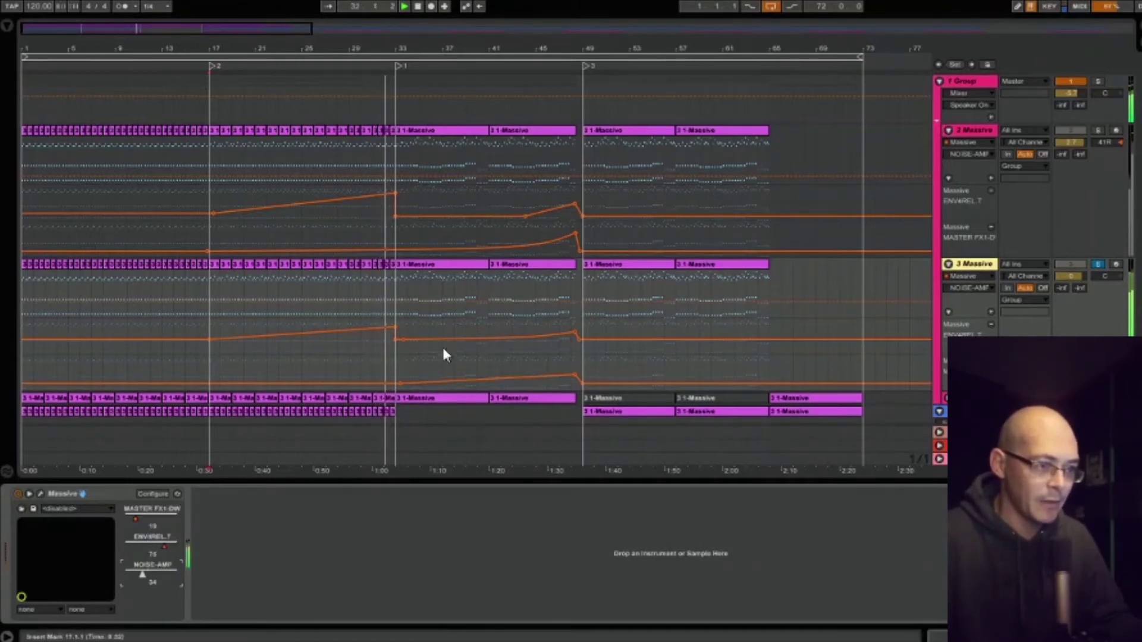
Automate NOISE-AMP on the 3 Massive track with an upward-curving rise from about bar 20 to bar 33
left_click(248, 302)
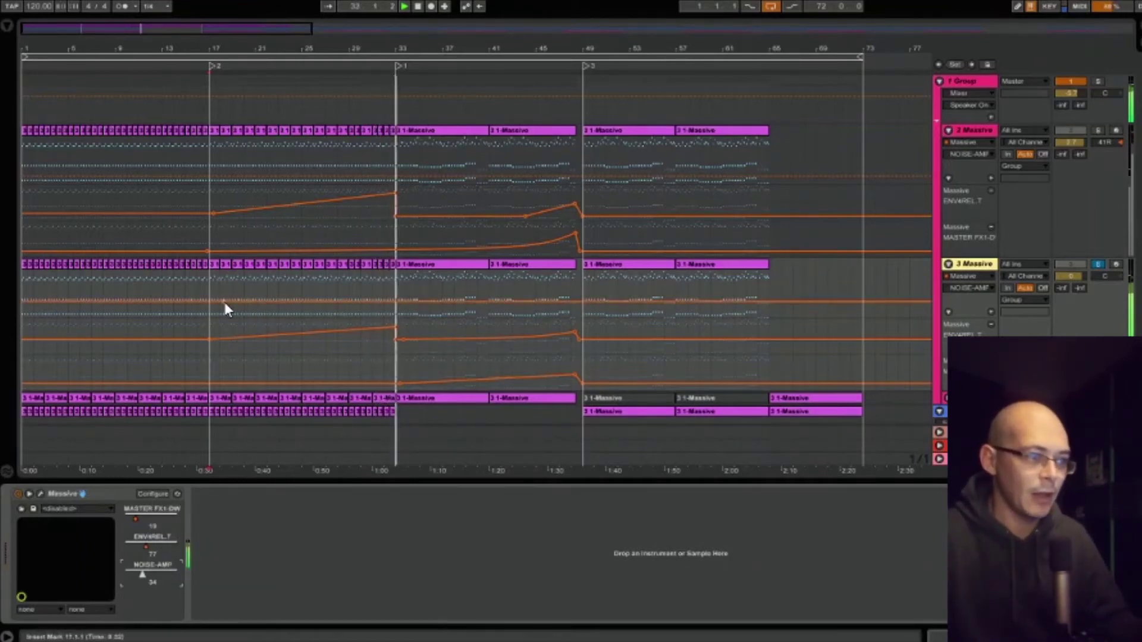
left_click_drag(393, 304, 398, 277)
left_click(384, 302)
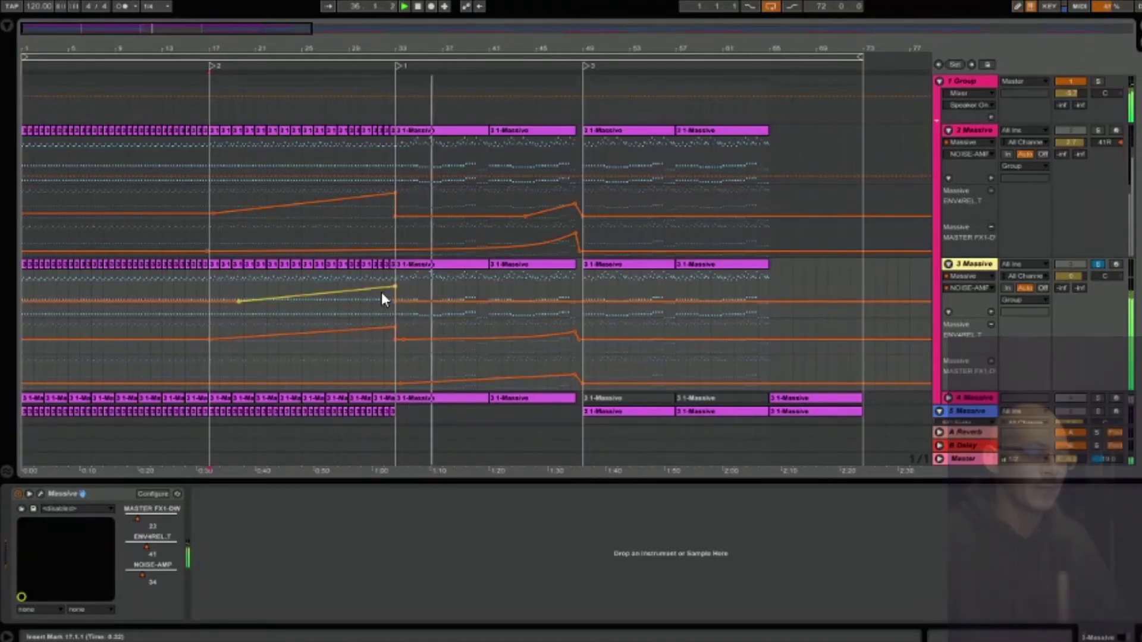
left_click_drag(381, 291, 380, 298)
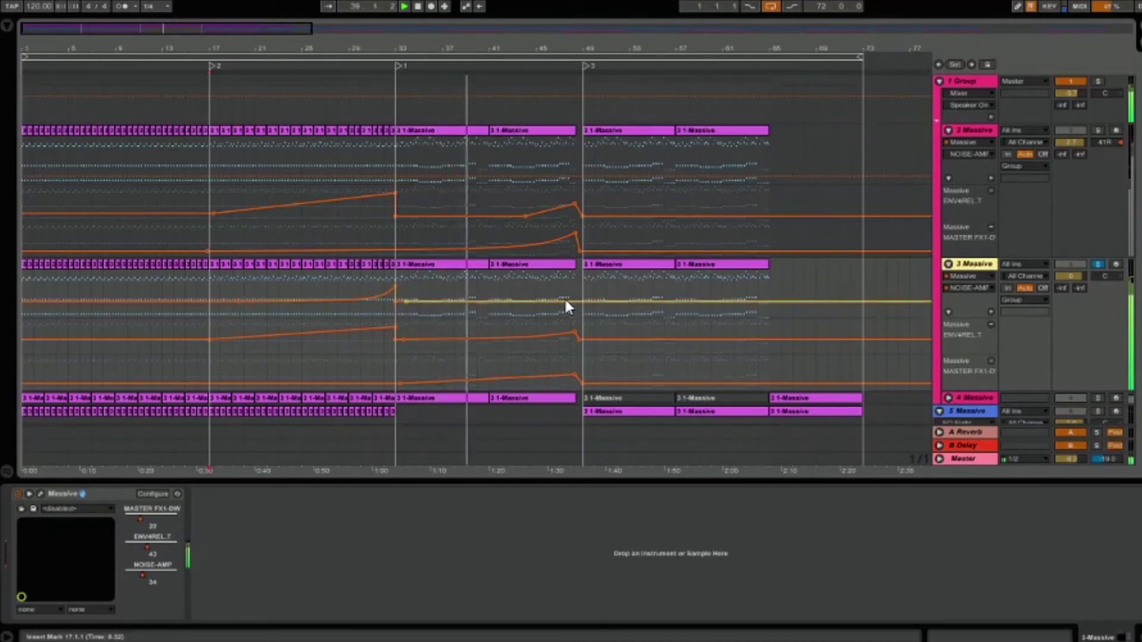
Add a steep upward-curving NOISE-AMP rise on the 3 Massive track from bar 33 to a peak of 1.00 just before bar 49
left_click_drag(577, 301, 572, 275)
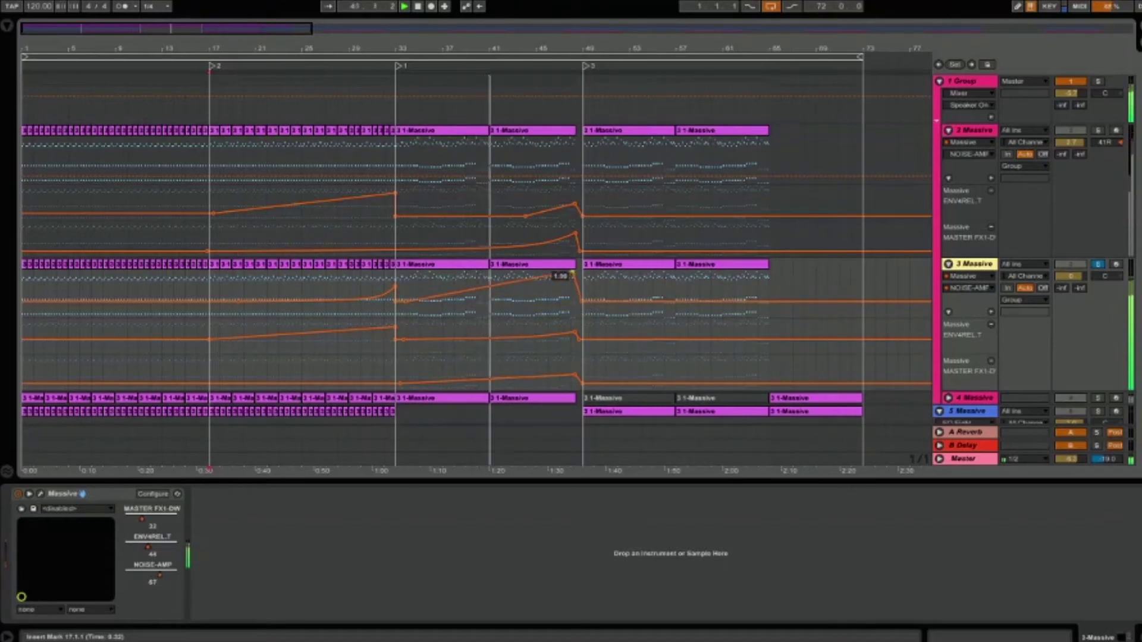
left_click_drag(494, 297, 494, 331)
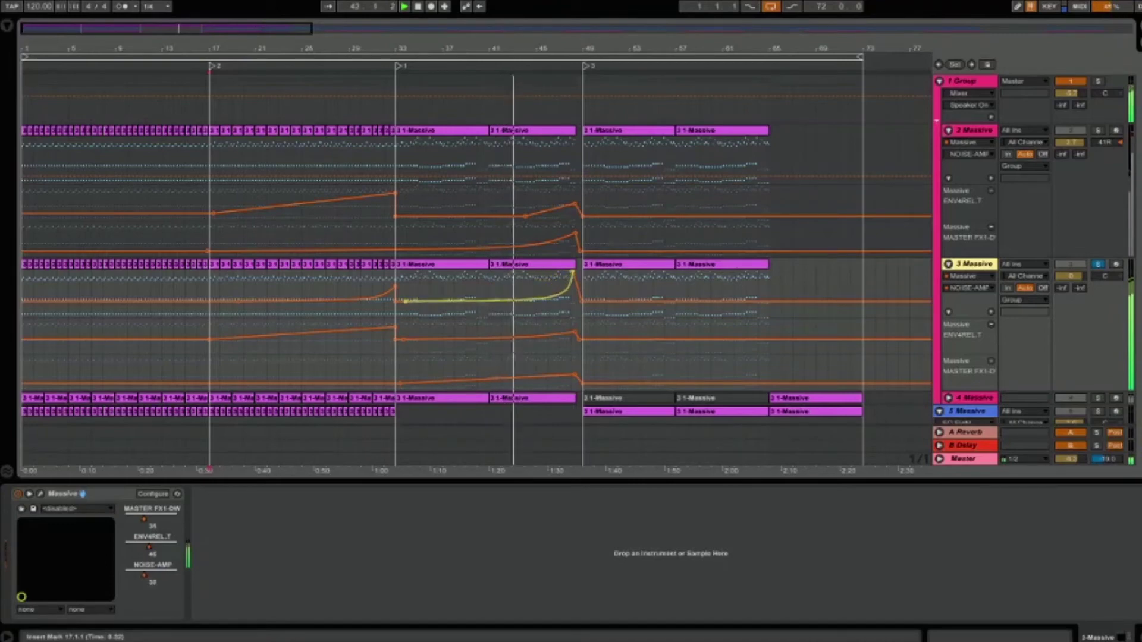
left_click_drag(494, 330, 494, 330)
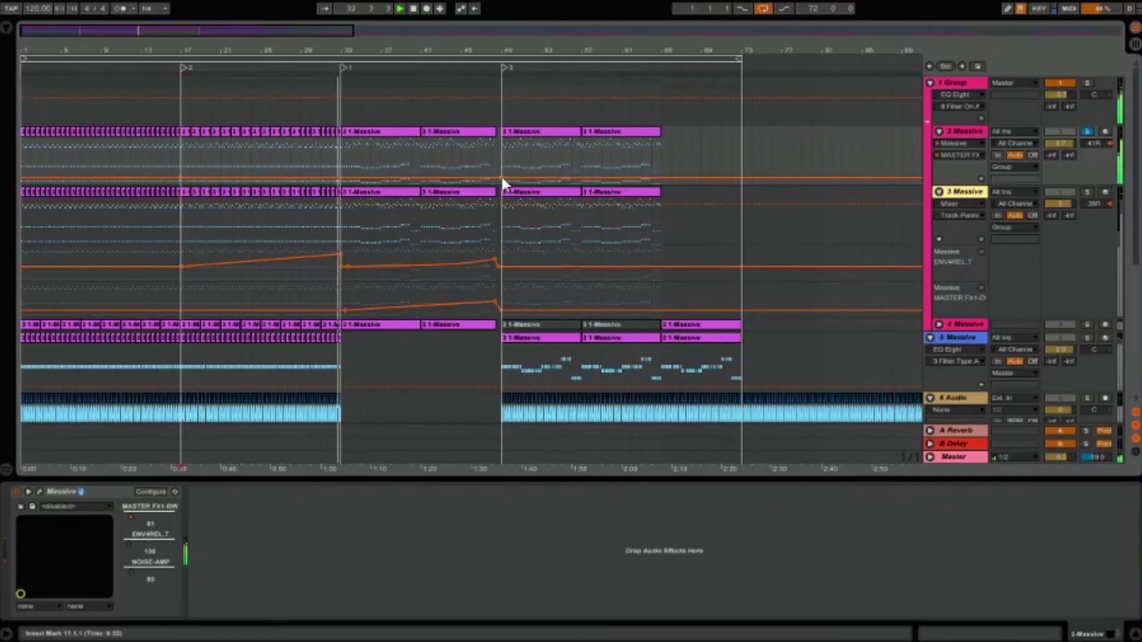
Automate MASTER FX1-DW on the 2 Massive track with an upward-curving rise from bar 17 to just before bar 49
left_click(499, 177)
left_click_drag(495, 177, 495, 153)
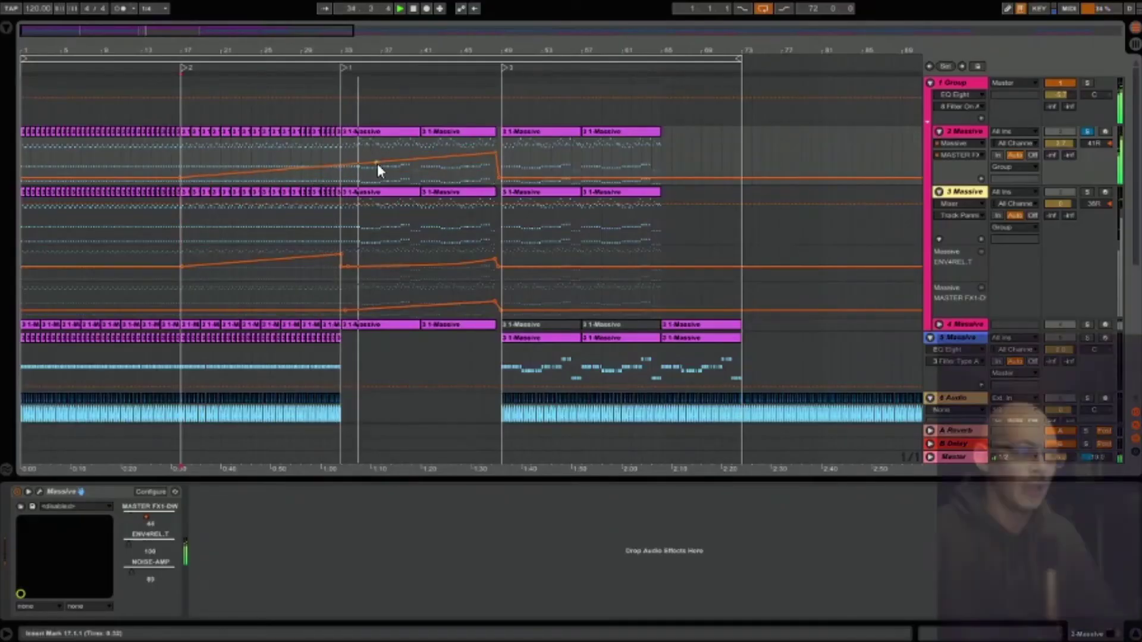
left_click_drag(377, 163, 468, 171)
Lower ENV4REL.T on the 2 Massive track and automate it rising from bar 17 to bar 33 and from about bar 44 to just before bar 49
left_click(39, 492)
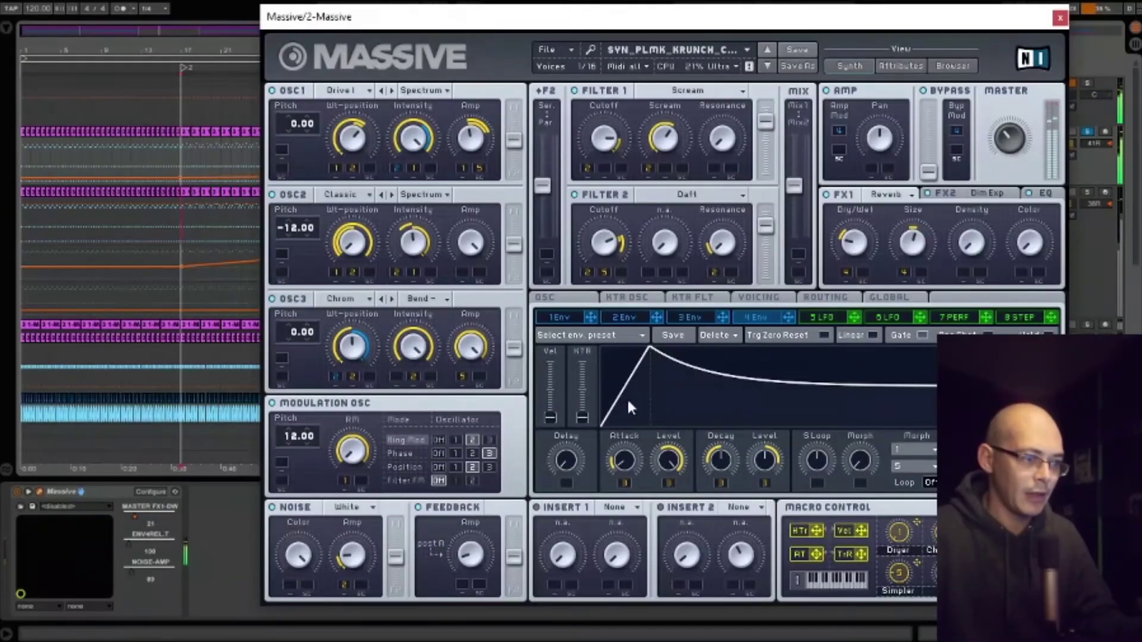
left_click_drag(162, 545, 149, 541)
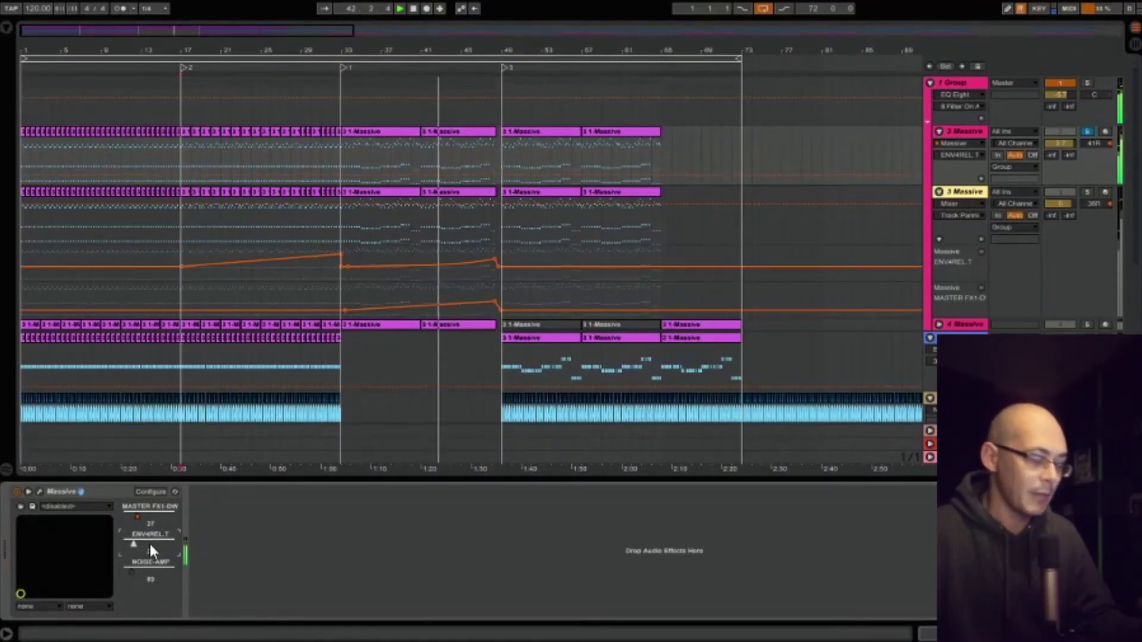
left_click_drag(334, 172, 345, 138)
left_click_drag(499, 178, 493, 163)
scroll(936, 298, "down", 1)
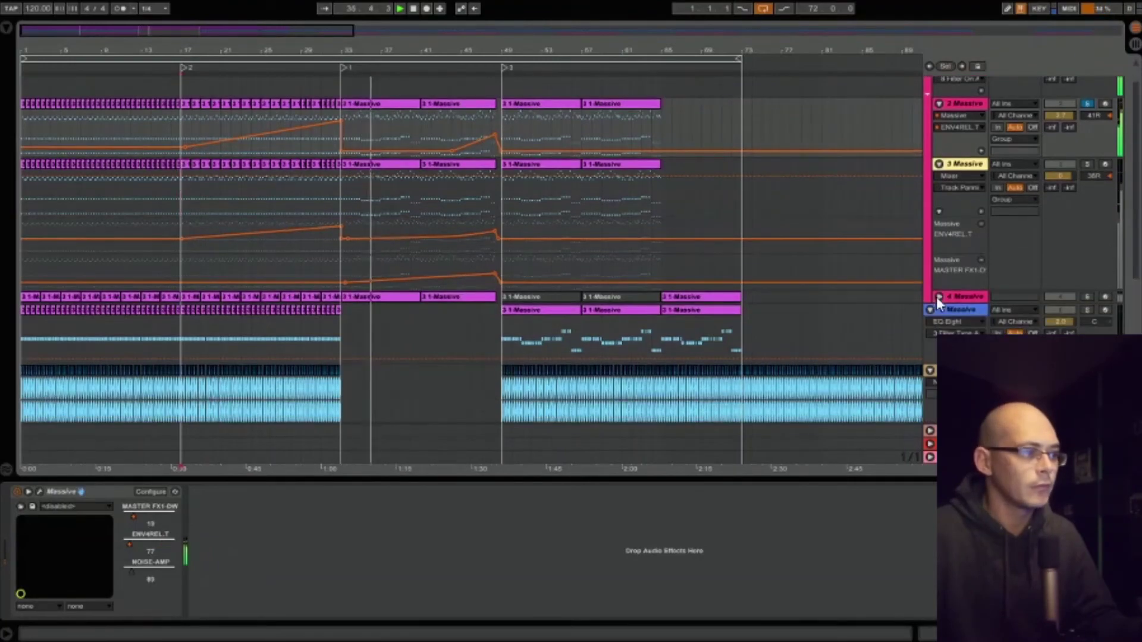
Solo the 4 Massive track and add Massive's FX1 dry/wet, noise amp and envelope 4 release to the device's configured parameters
left_click(938, 296)
left_click(1086, 296)
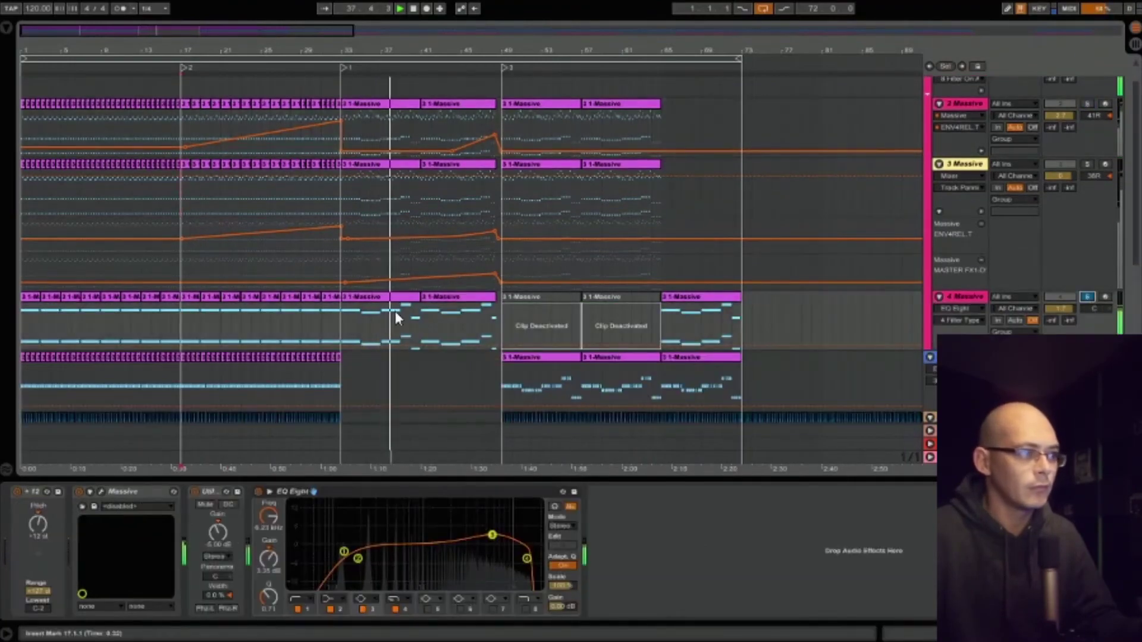
left_click(100, 491)
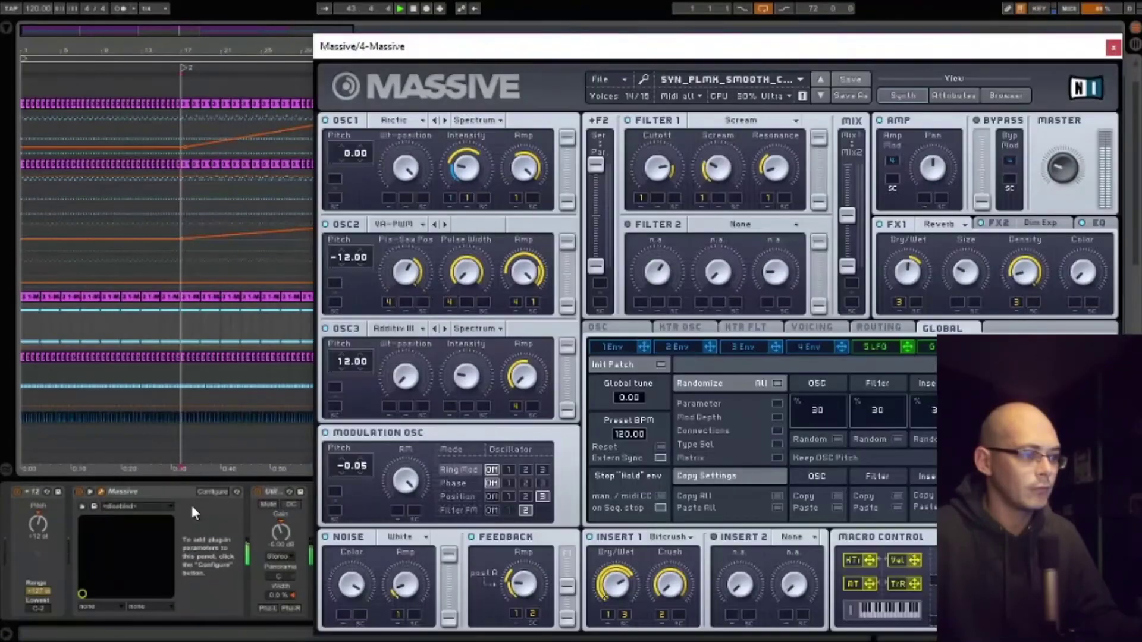
left_click(404, 586)
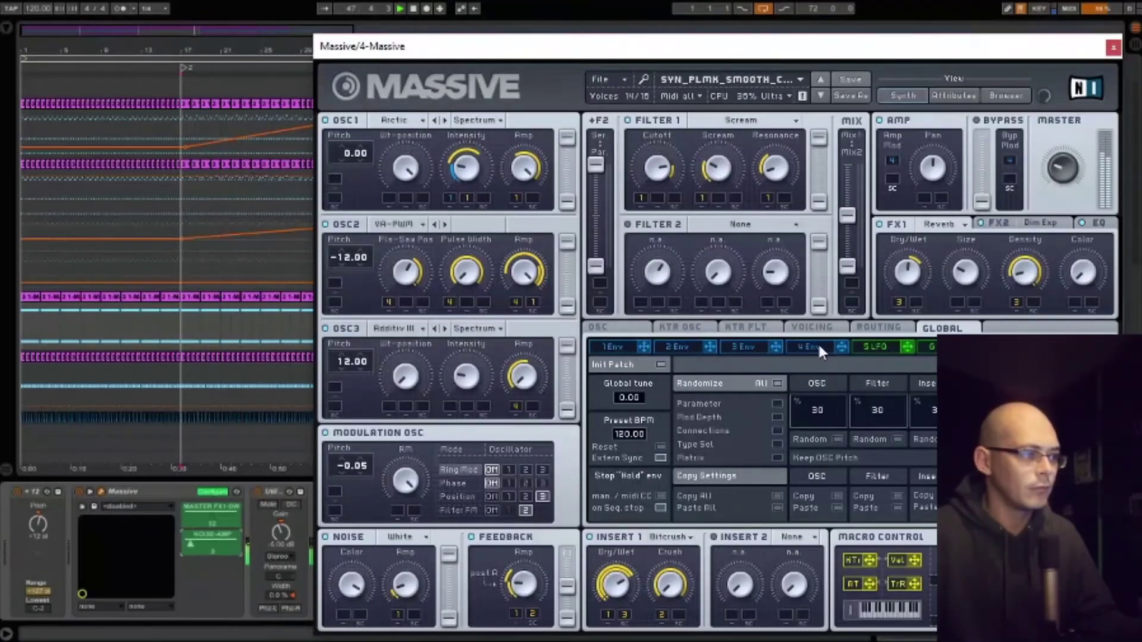
left_click(817, 345)
left_click(862, 479)
left_click(217, 492)
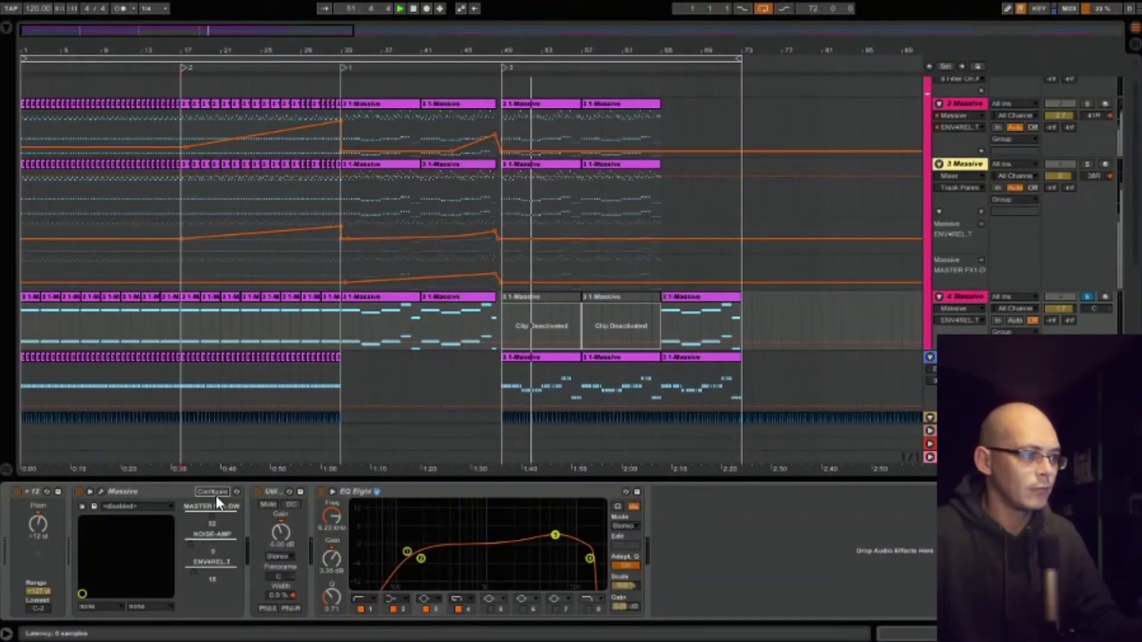
Show the MASTER FX1-DW automation of the 4 Massive track
left_click(225, 526)
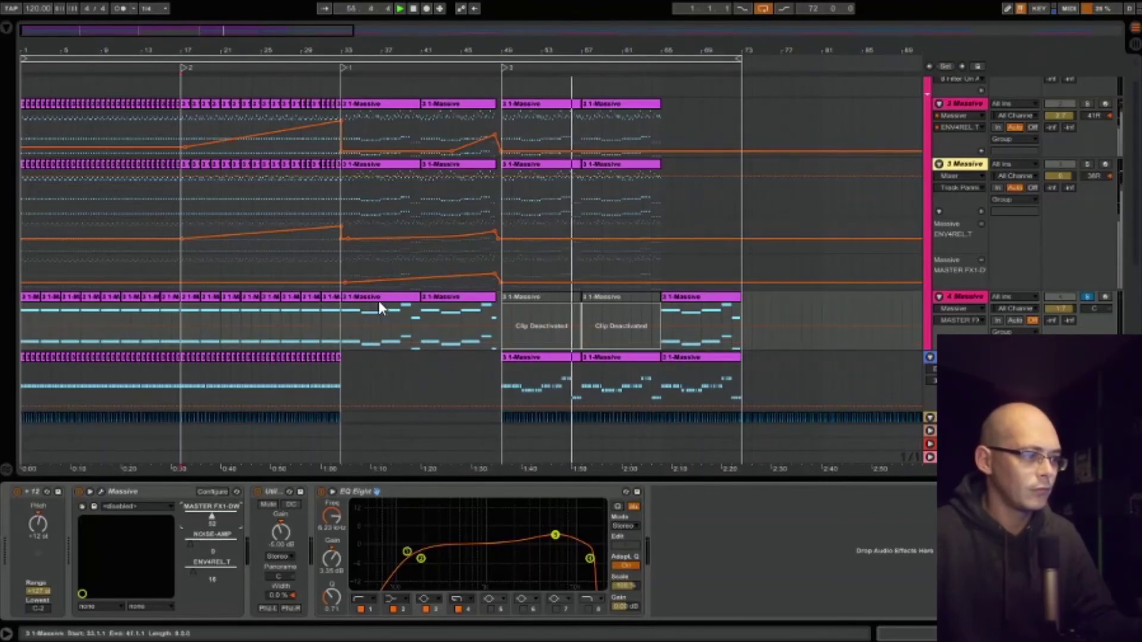
left_click(351, 326)
right_click(248, 526)
left_click(271, 515)
Show the 2 Massive track's ENV4REL.T and MASTER FX1-DW automation in separate lanes
scroll(853, 245, "up", 1)
right_click(977, 182)
left_click(979, 176)
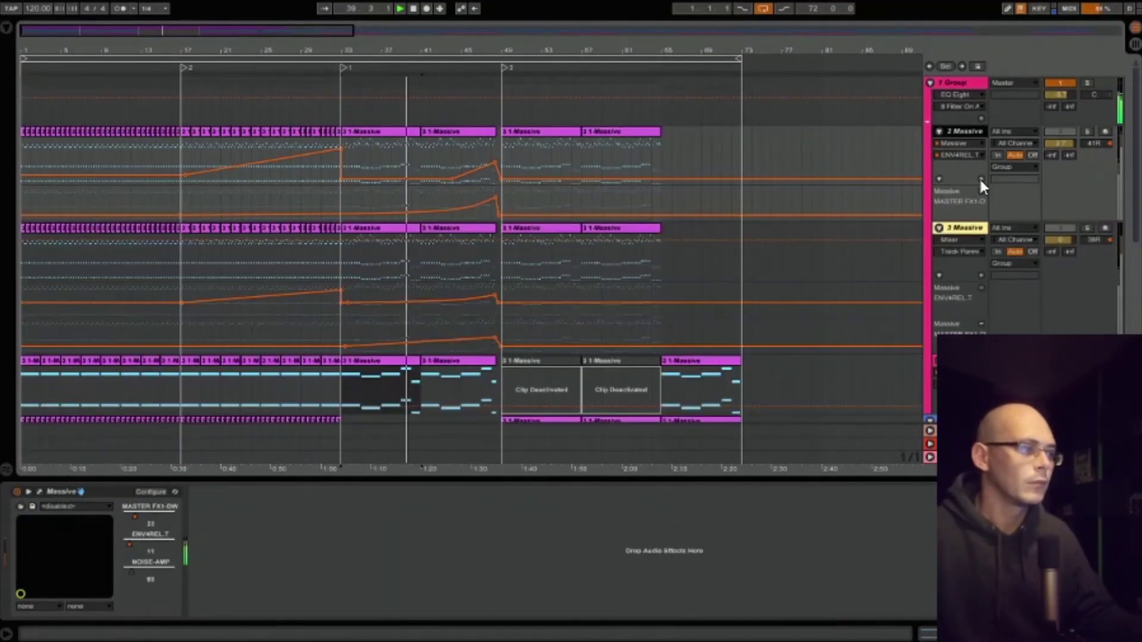
scroll(880, 326, "down", 2)
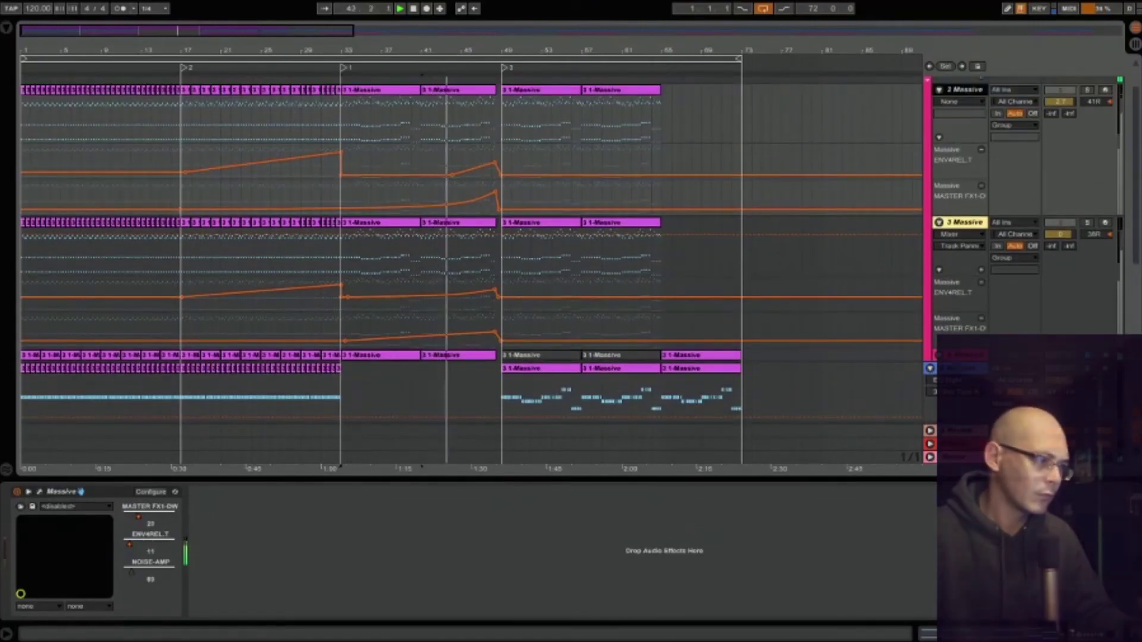